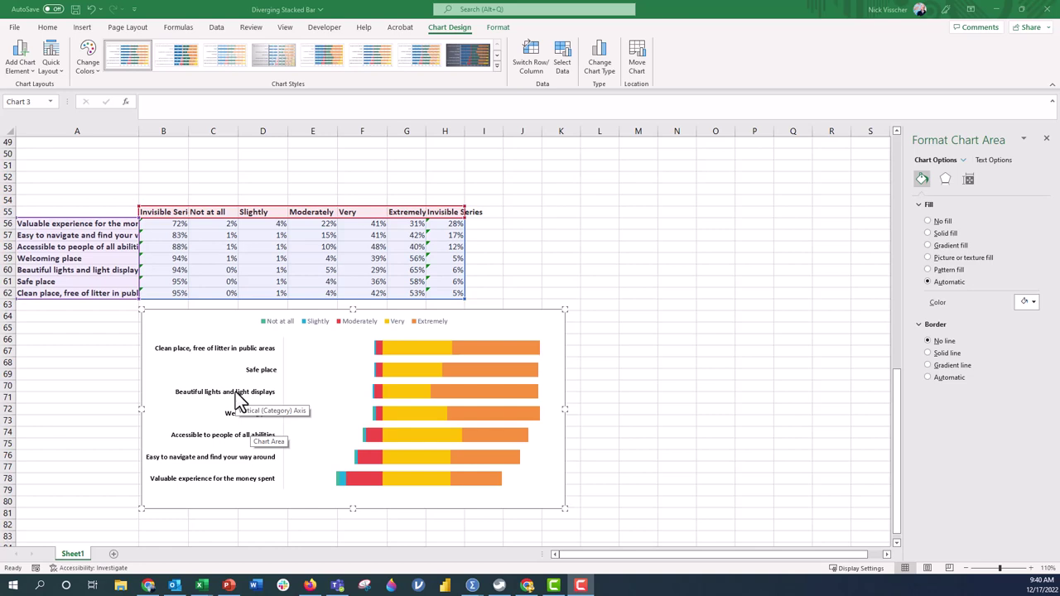
Add a LABELS heading in I55 and fill I56:I62 with 60%.
{"action": "left_click", "coordinate": [142, 325]}
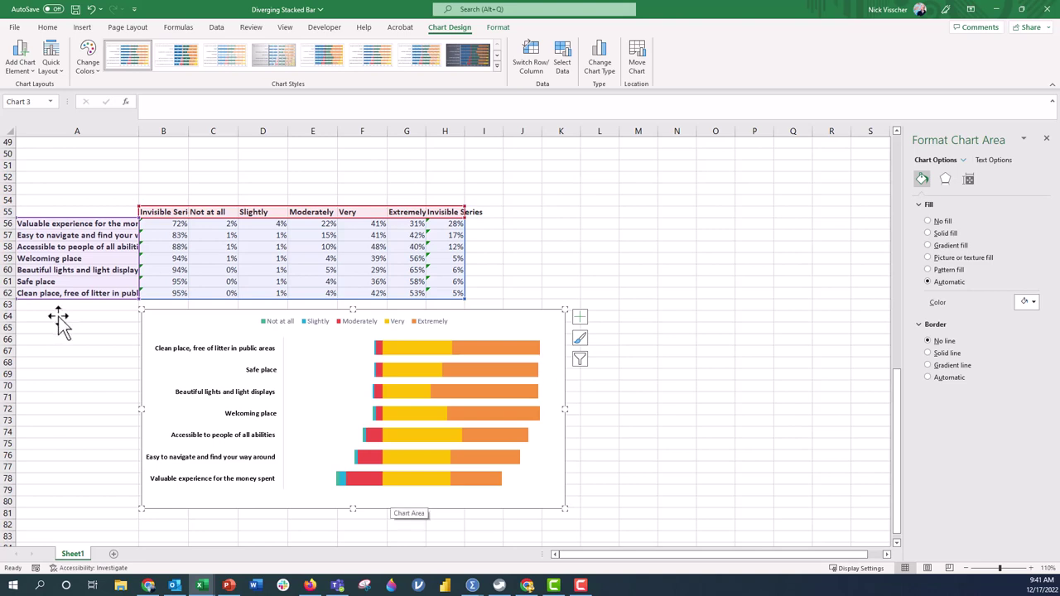
{"action": "left_click", "coordinate": [495, 210]}
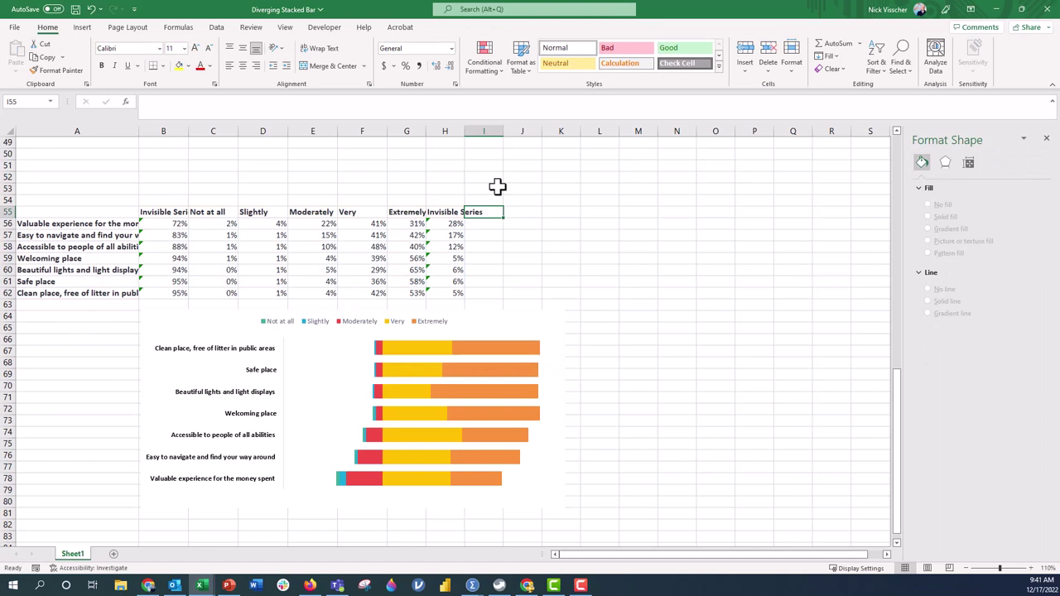
{"action": "type", "text": "LABELS"}
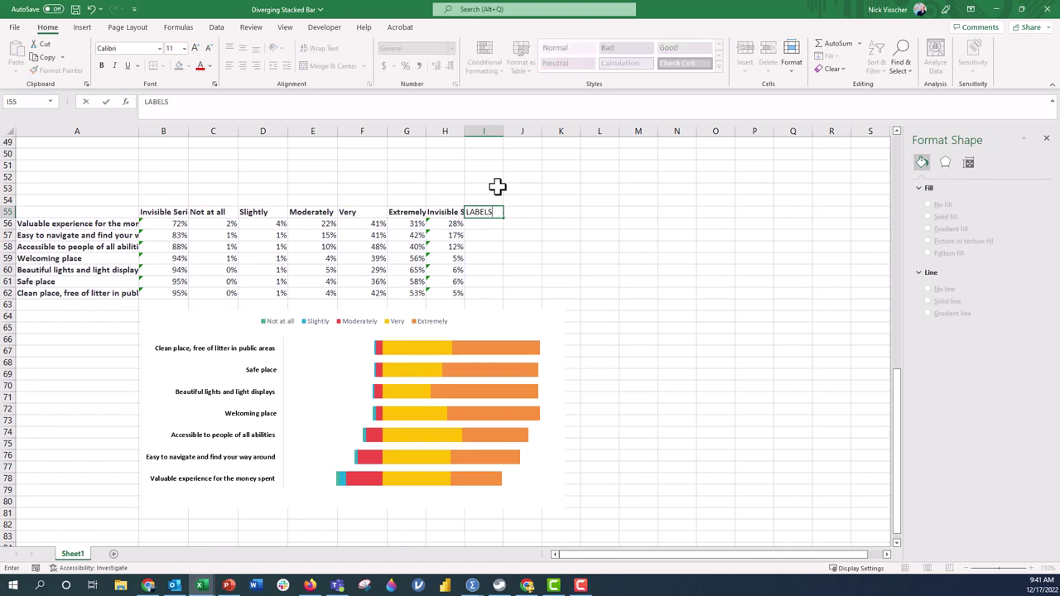
{"action": "key", "text": "Return"}
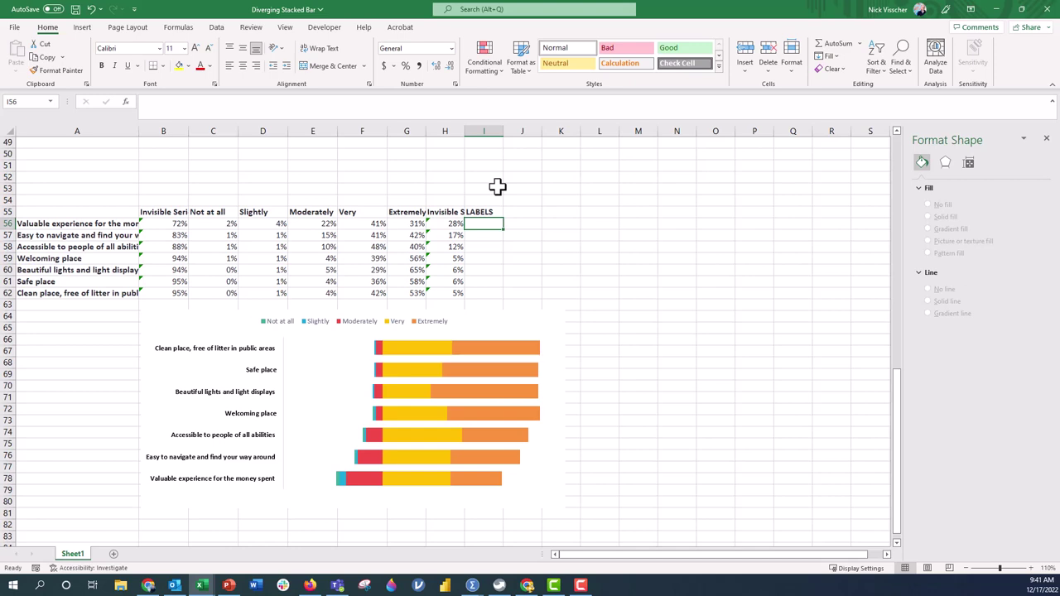
{"action": "type", "text": "60%"}
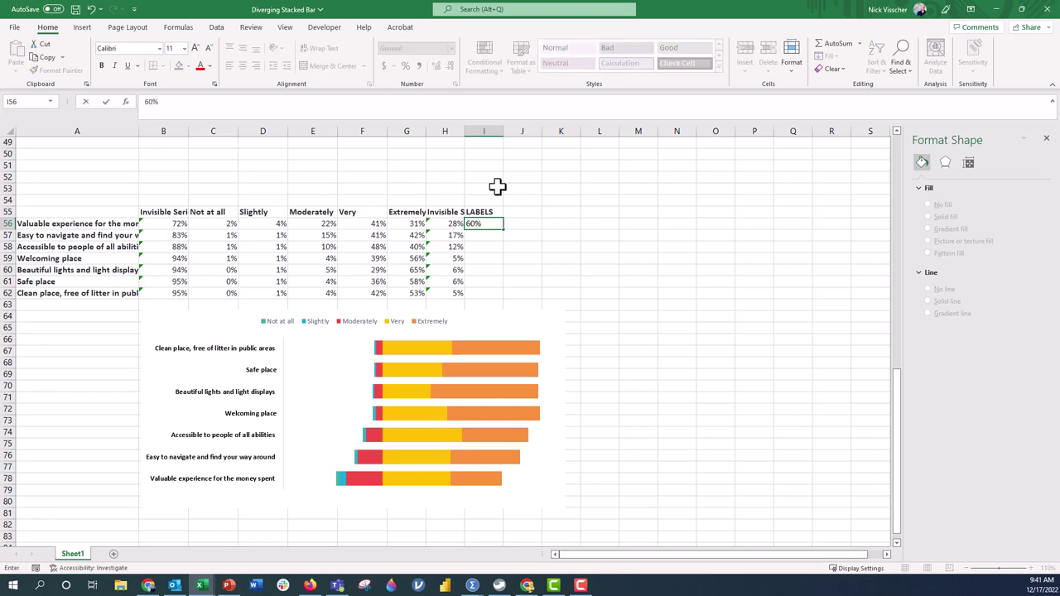
{"action": "key", "text": "Return"}
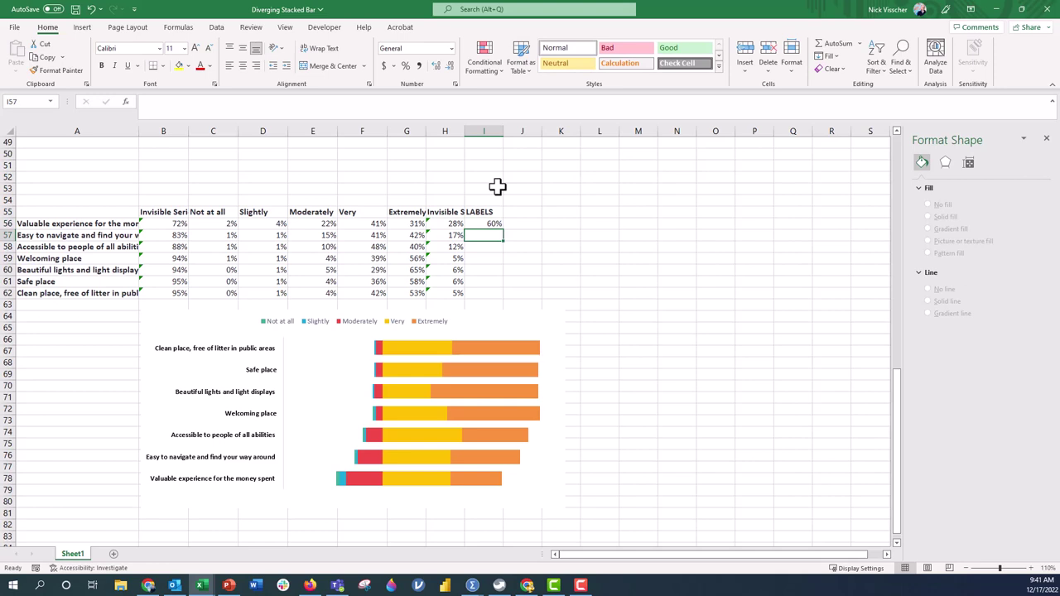
{"action": "key", "text": "Up"}
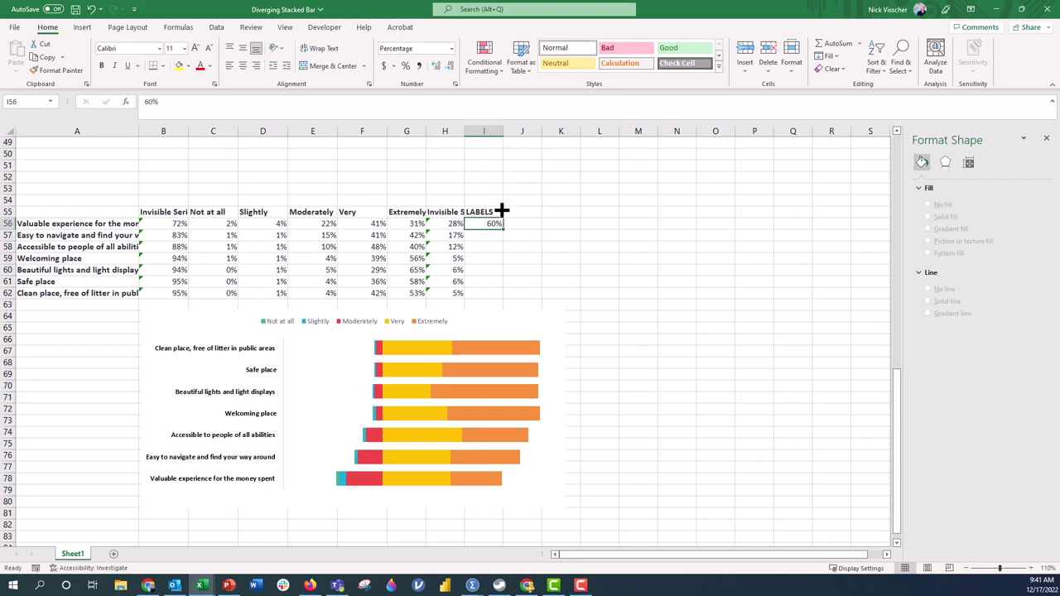
{"action": "left_click_drag", "start_coordinate": [502, 230], "coordinate": [505, 294]}
{"action": "left_click", "coordinate": [490, 369]}
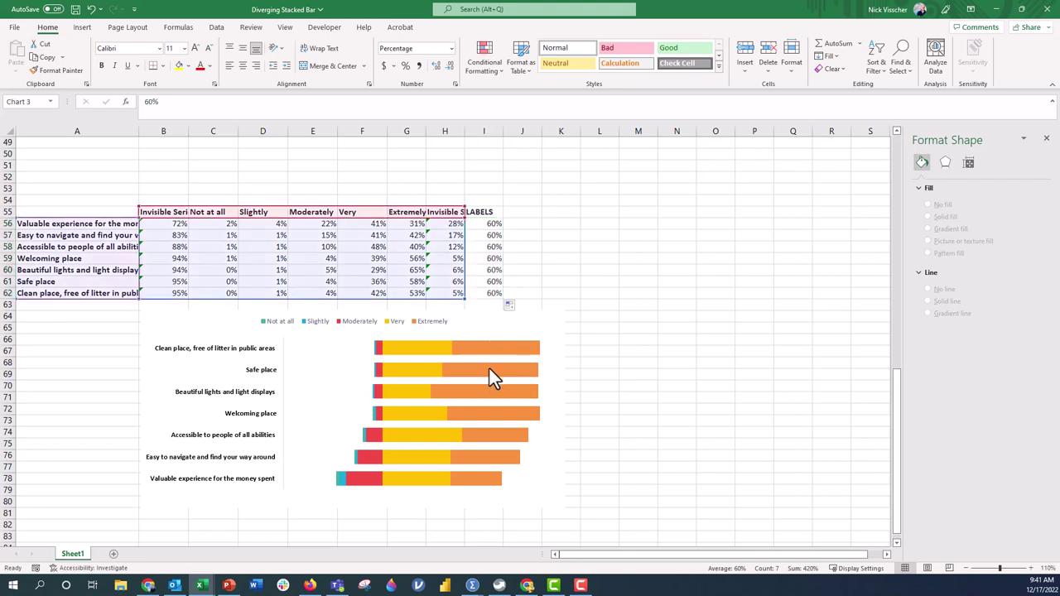
Add a chart series named from I55 with values I56:I62 via Select Data.
{"action": "left_click", "coordinate": [485, 372]}
{"action": "right_click", "coordinate": [485, 374]}
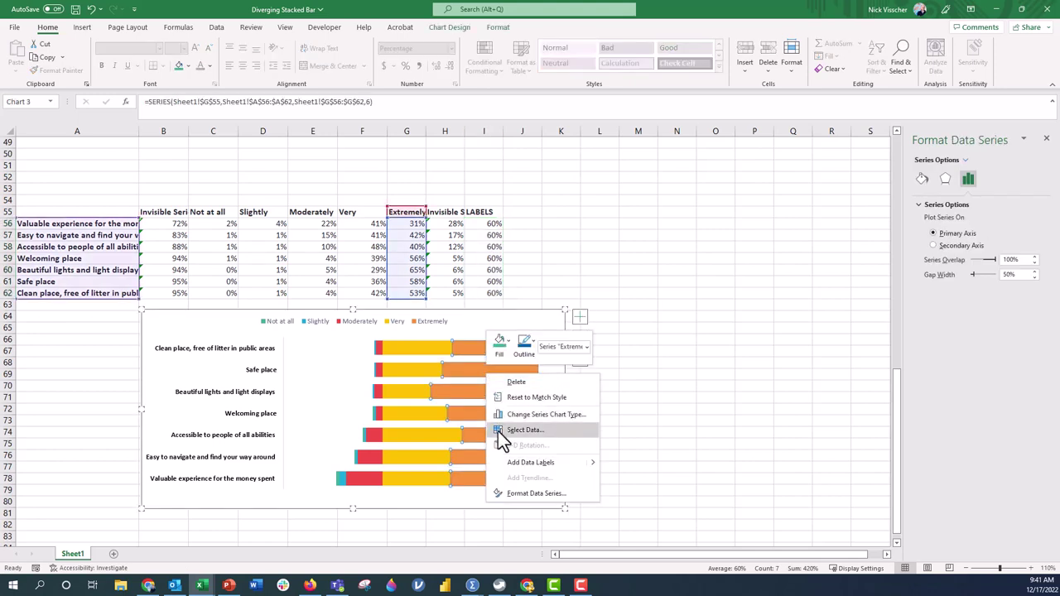
{"action": "left_click", "coordinate": [498, 429]}
{"action": "left_click_drag", "start_coordinate": [556, 209], "coordinate": [608, 140]}
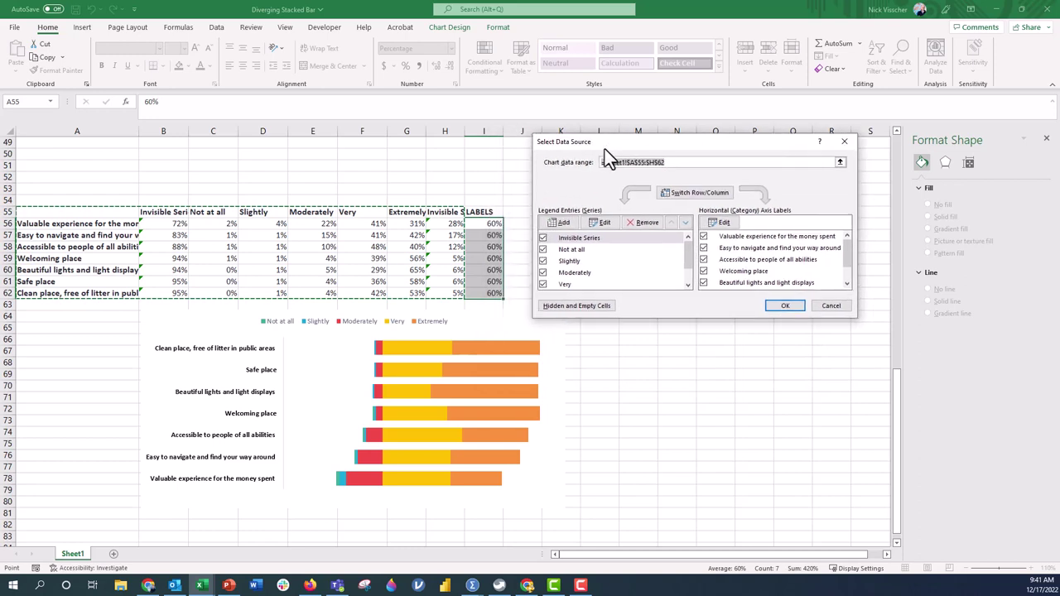
{"action": "left_click", "coordinate": [568, 221]}
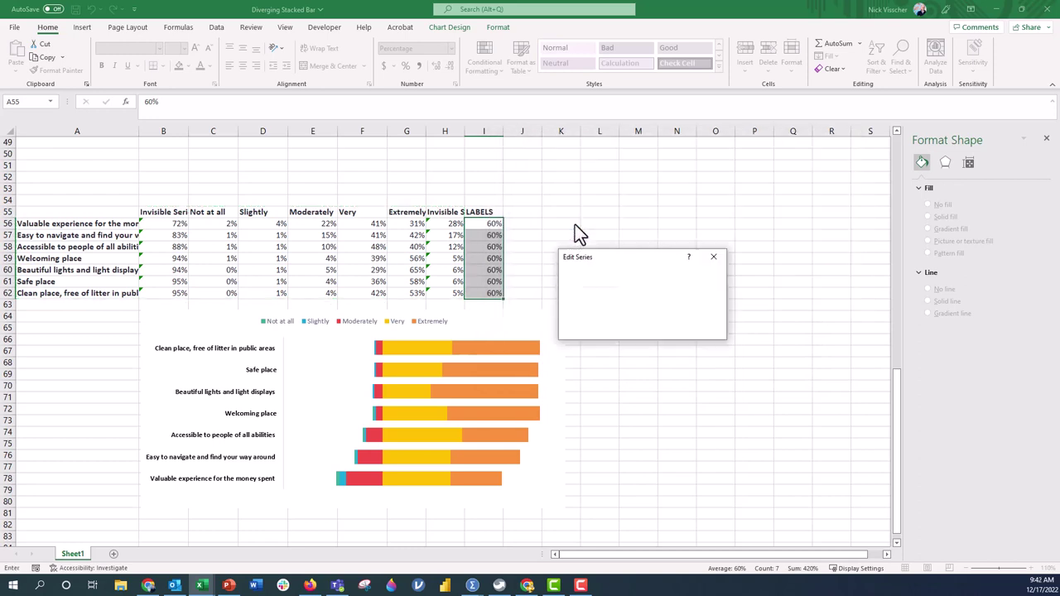
{"action": "left_click", "coordinate": [495, 214]}
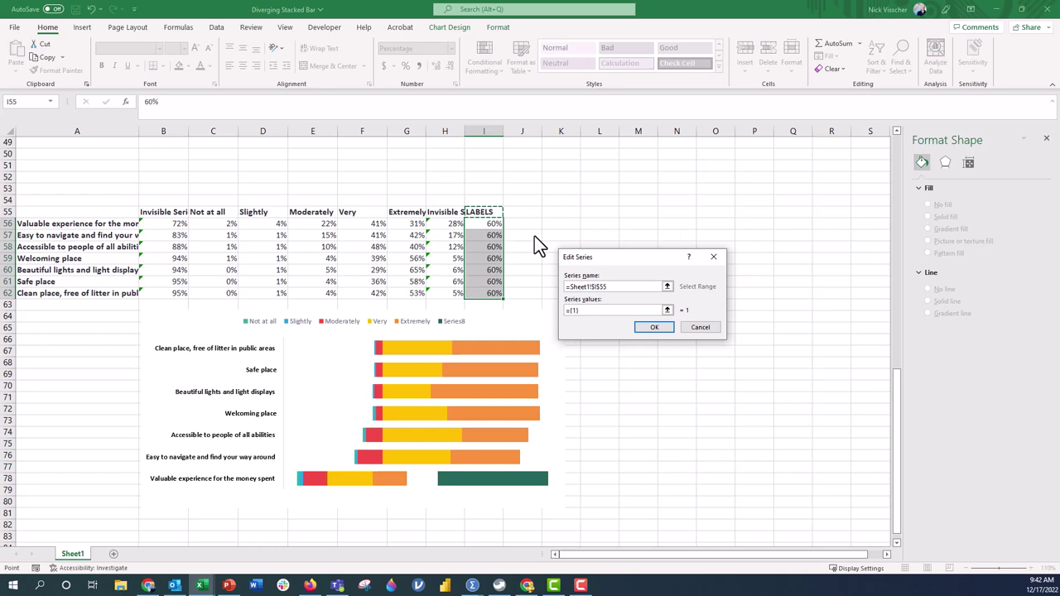
{"action": "left_click", "coordinate": [667, 310]}
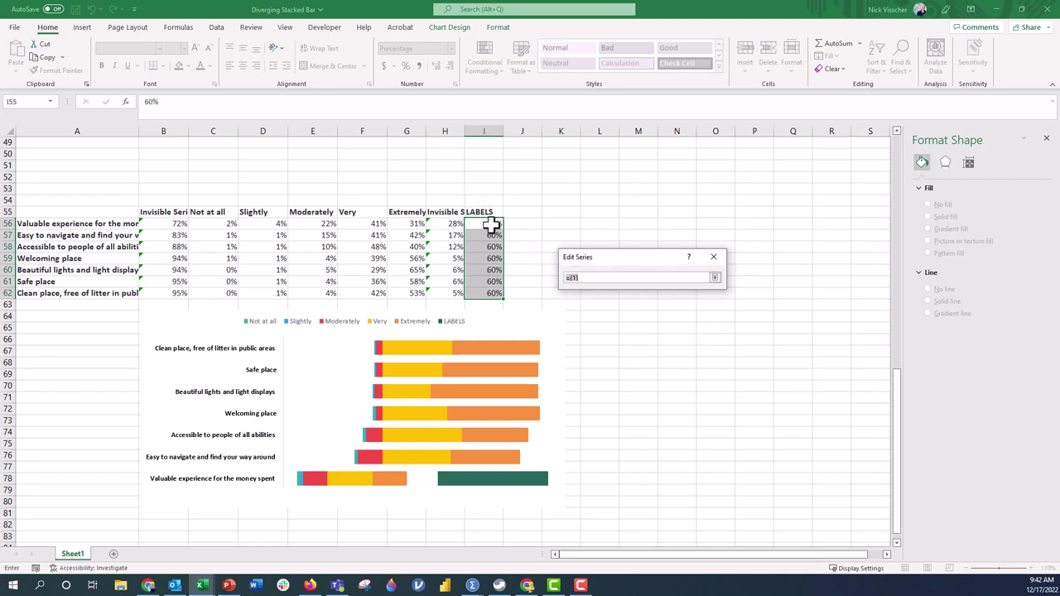
{"action": "left_click_drag", "start_coordinate": [489, 224], "coordinate": [487, 294]}
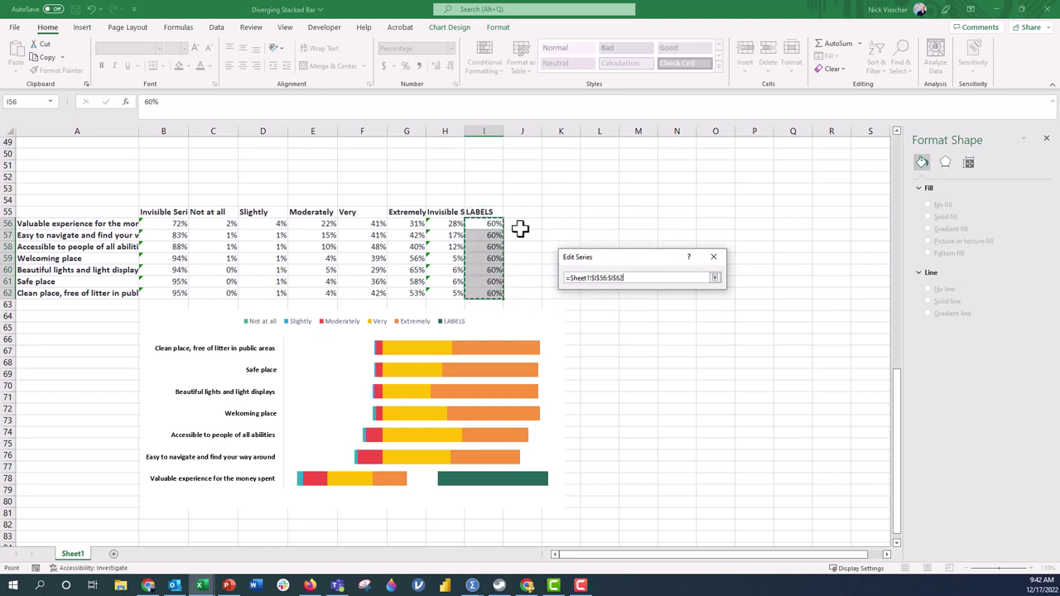
{"action": "key", "text": "Return"}
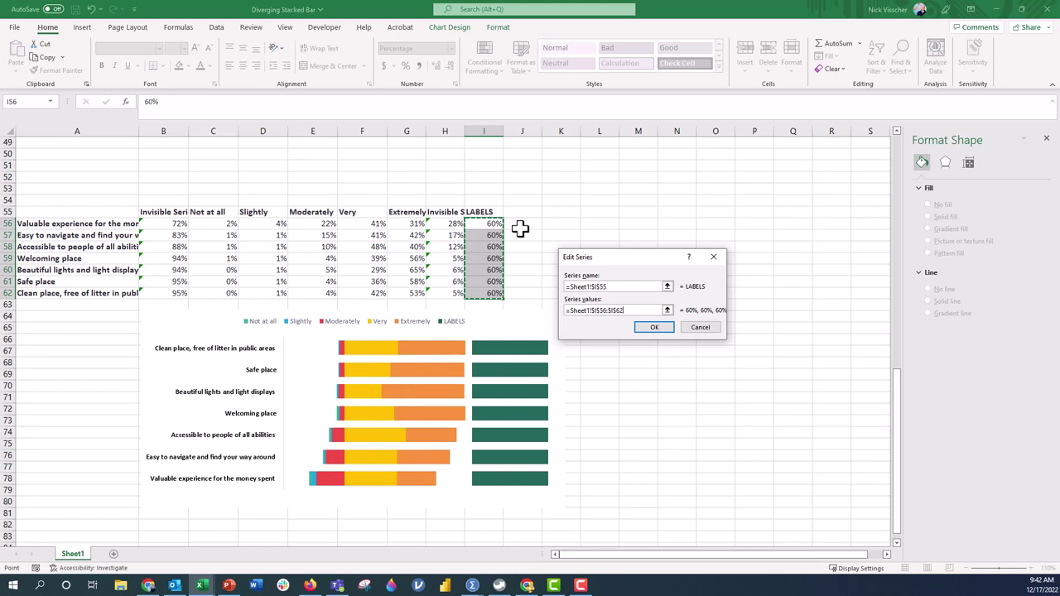
{"action": "left_click", "coordinate": [647, 328]}
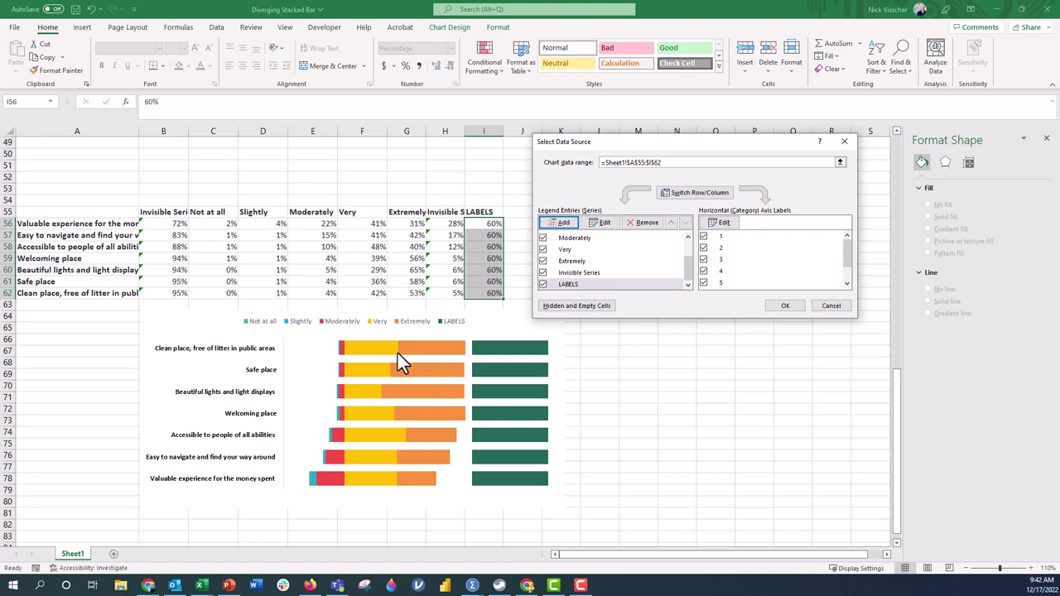
Move the LABELS series up three places so it follows Moderately.
{"action": "left_click", "coordinate": [653, 286]}
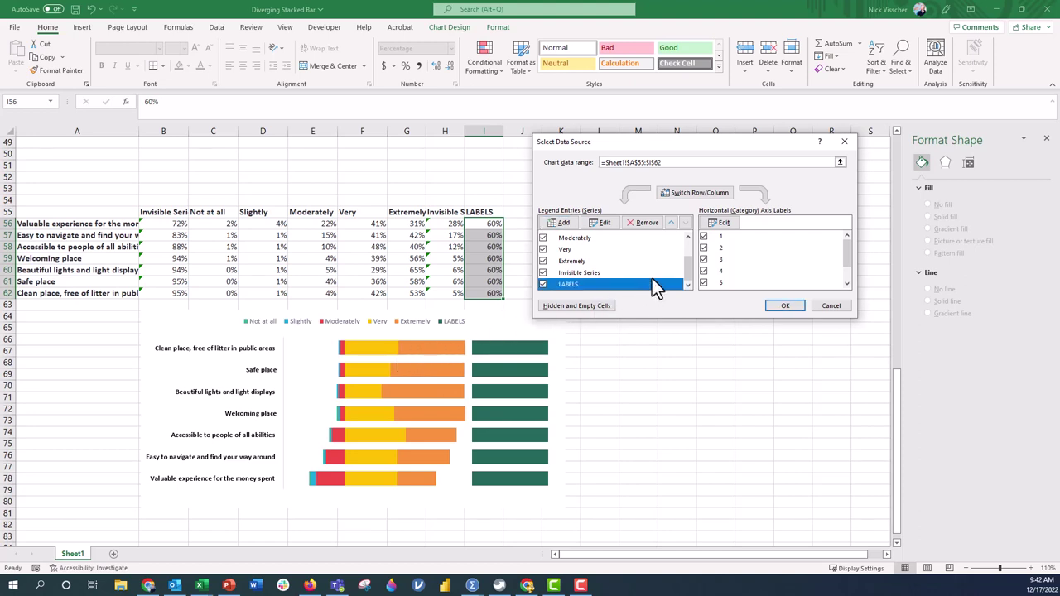
{"action": "left_click", "coordinate": [671, 222]}
{"action": "left_click", "coordinate": [671, 222]}
{"action": "left_click", "coordinate": [670, 222]}
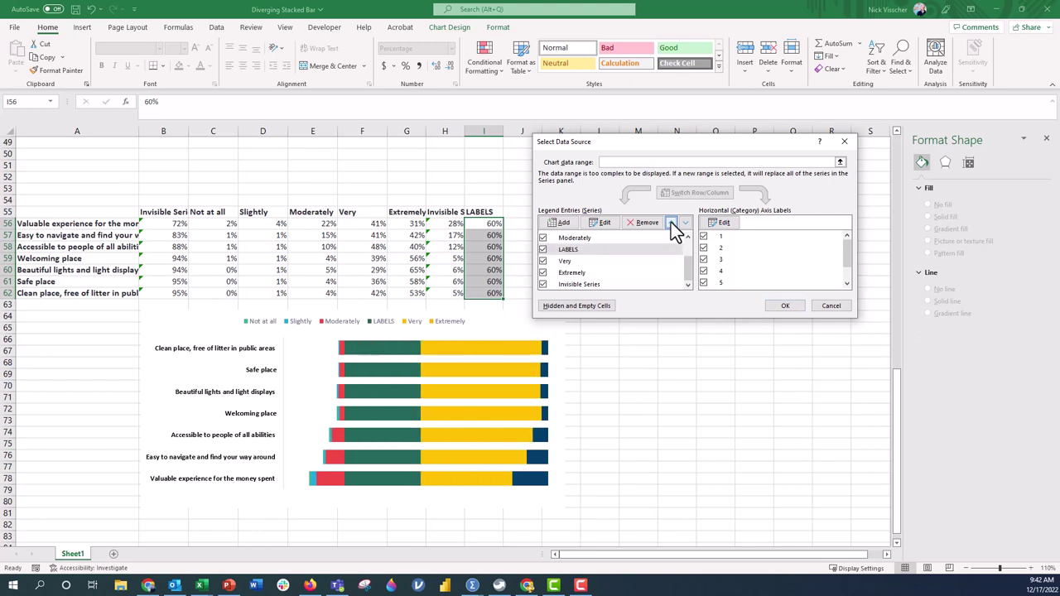
Apply the new series order and set the LABELS bars to No fill.
{"action": "left_click", "coordinate": [787, 306]}
{"action": "left_click", "coordinate": [362, 348]}
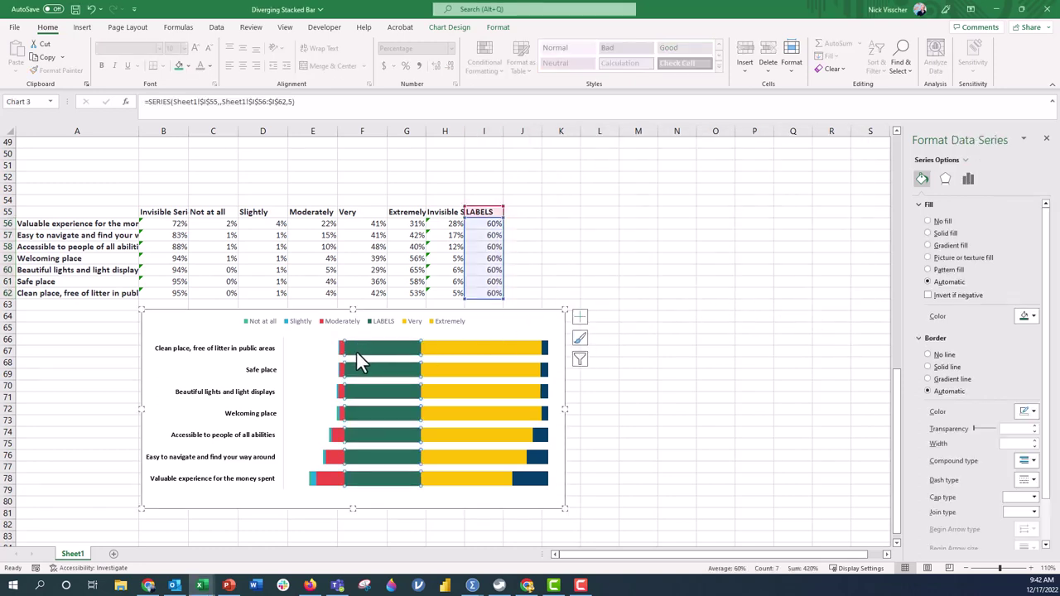
{"action": "left_click", "coordinate": [941, 221]}
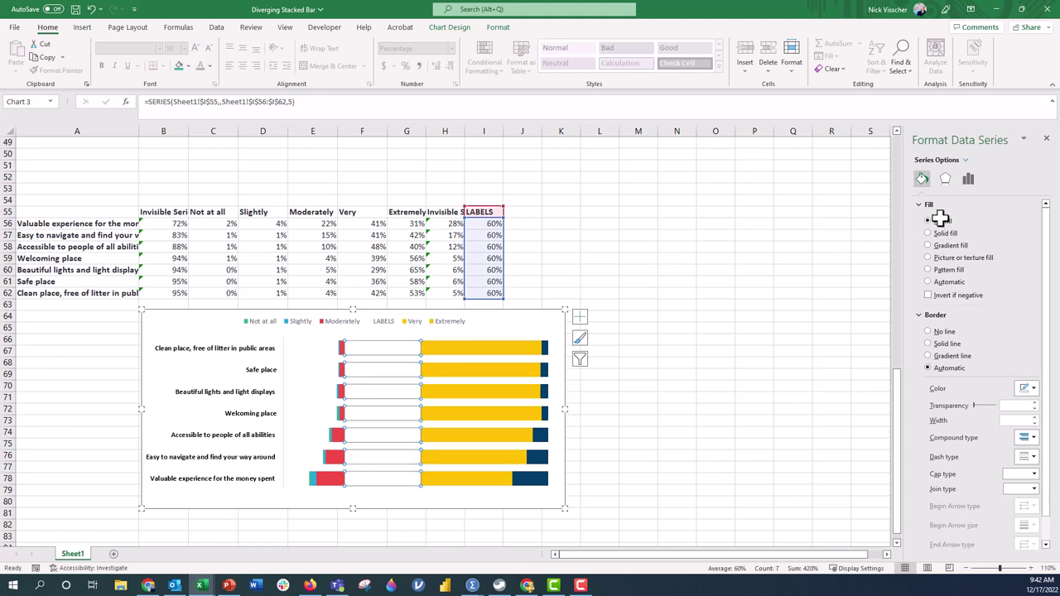
Add 60% data labels to the transparent LABELS bars.
{"action": "right_click", "coordinate": [352, 358]}
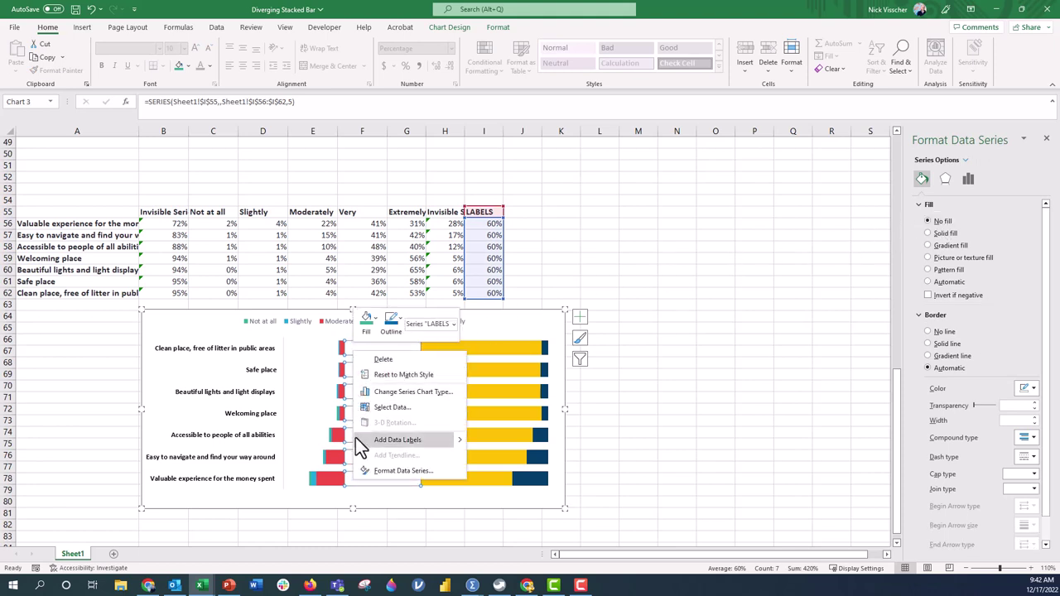
{"action": "left_click", "coordinate": [356, 437]}
{"action": "left_click", "coordinate": [383, 347]}
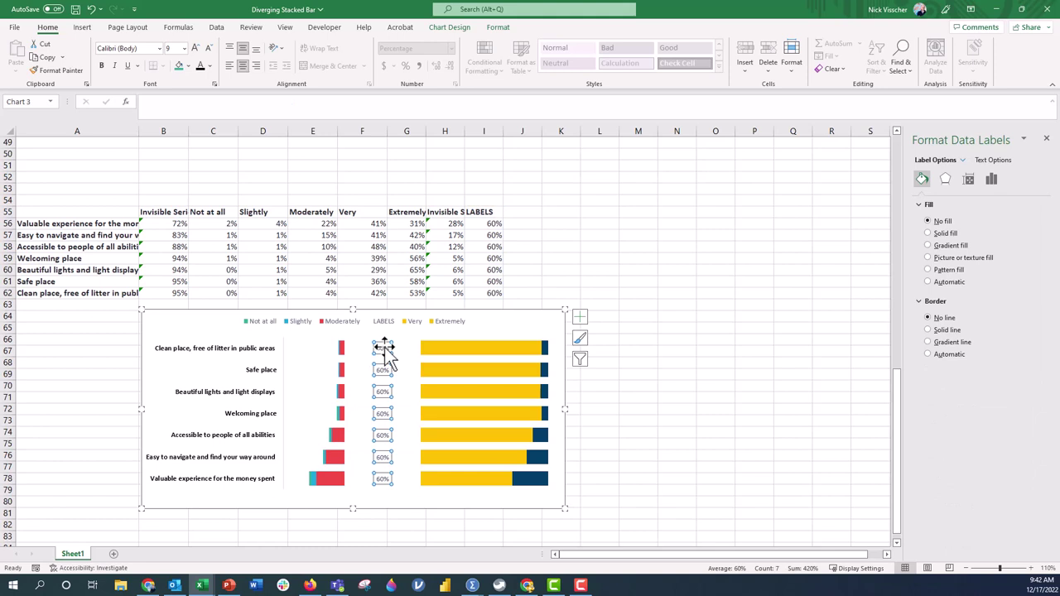
Replace the gap labels' Value with Value From Cells using A56:A62.
{"action": "left_click", "coordinate": [992, 181]}
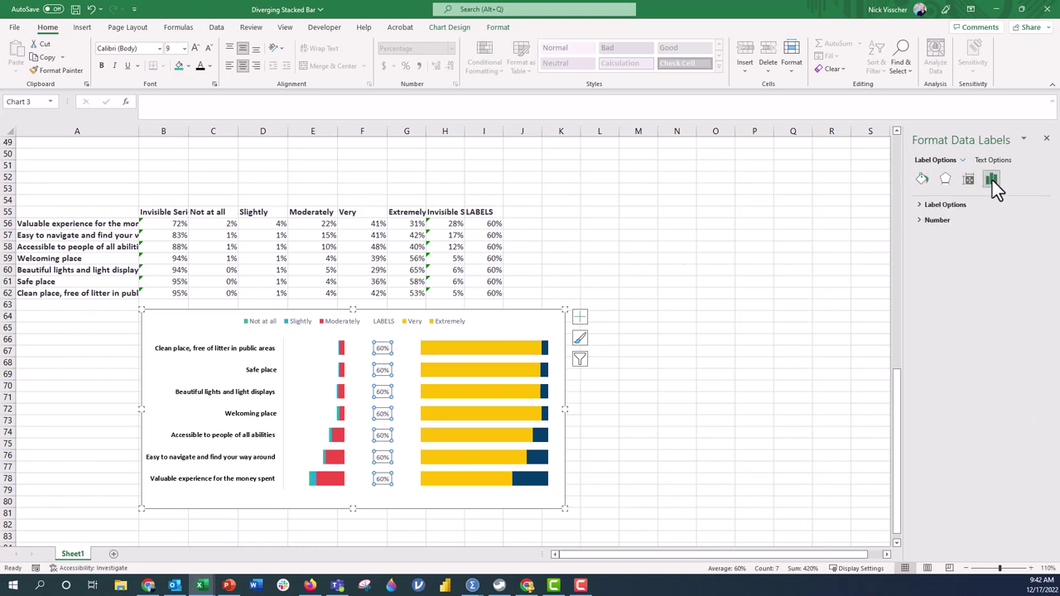
{"action": "left_click", "coordinate": [919, 205]}
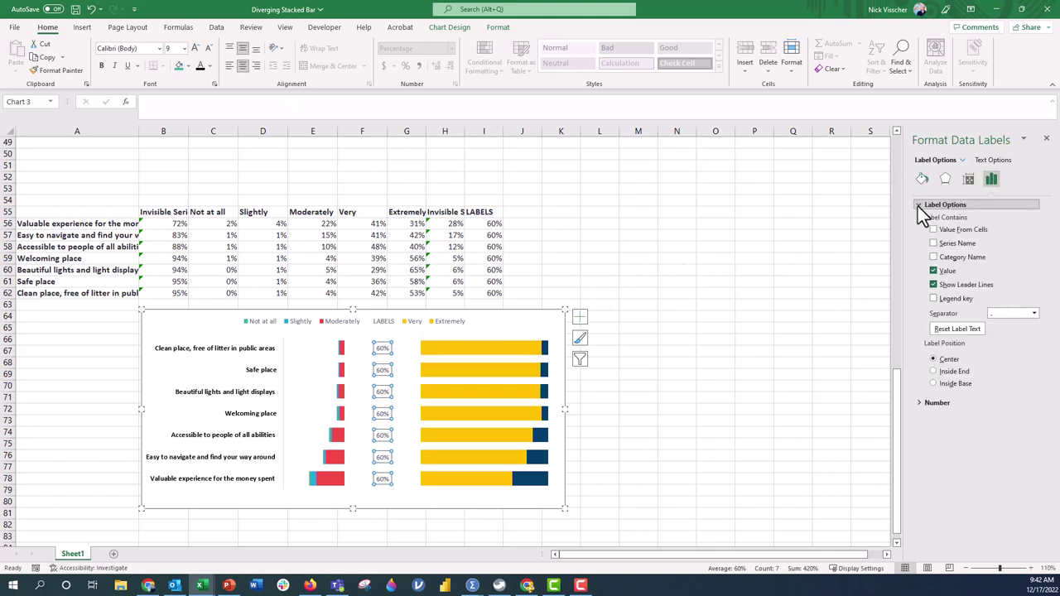
{"action": "left_click", "coordinate": [934, 271]}
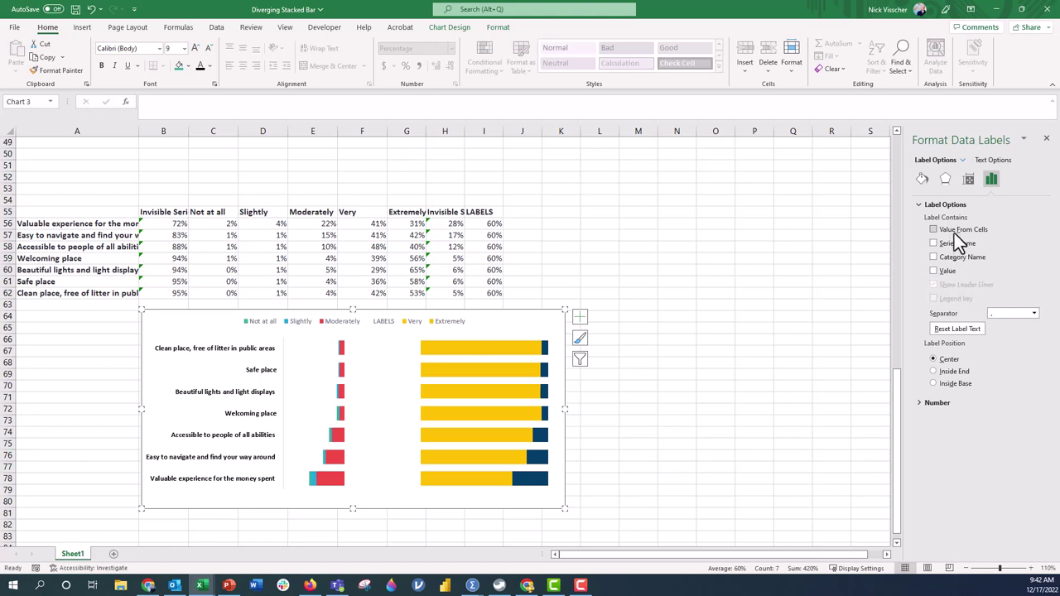
{"action": "left_click", "coordinate": [953, 234]}
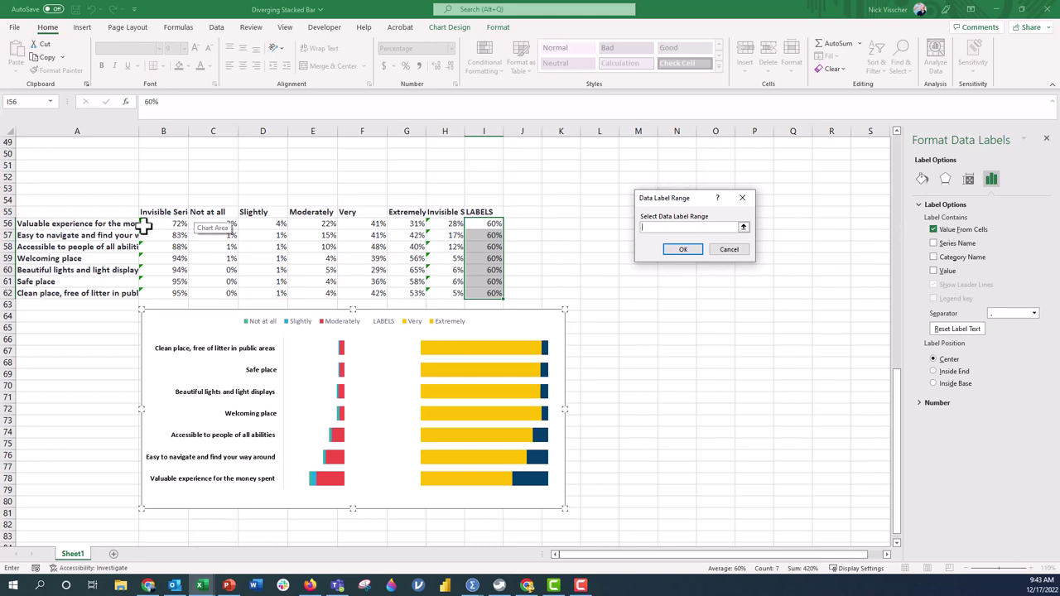
{"action": "left_click_drag", "start_coordinate": [132, 223], "coordinate": [113, 295]}
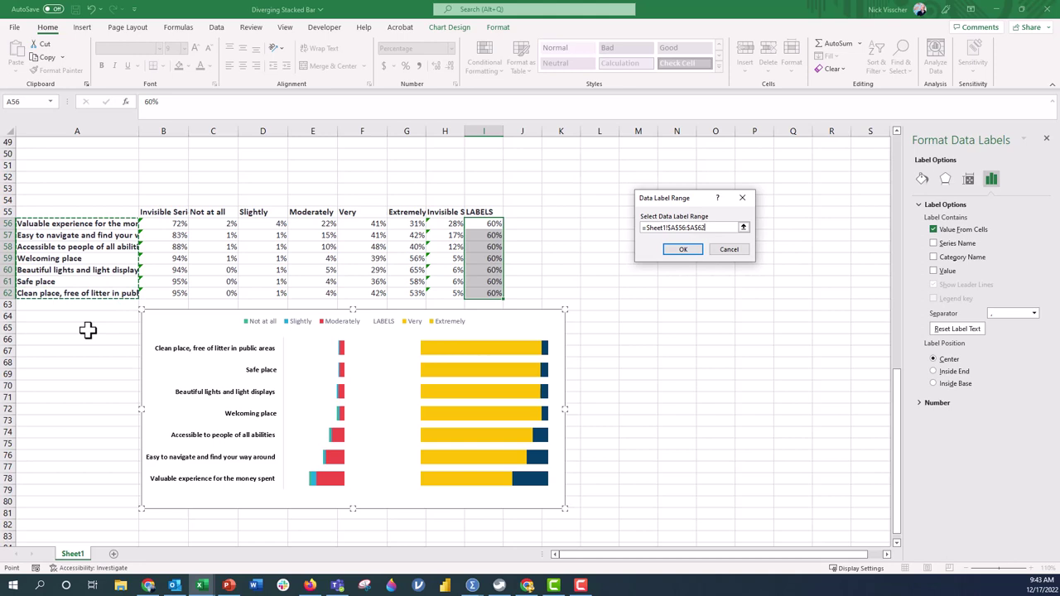
{"action": "left_click", "coordinate": [675, 250]}
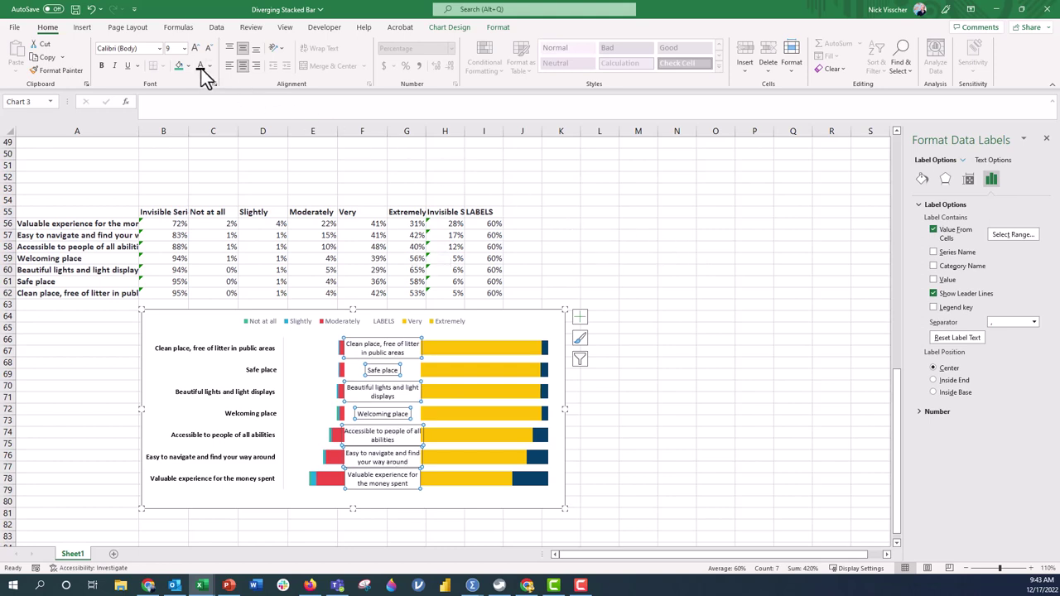
Bold the centred item labels and widen the chart to 7.63 inches.
{"action": "left_click", "coordinate": [100, 67]}
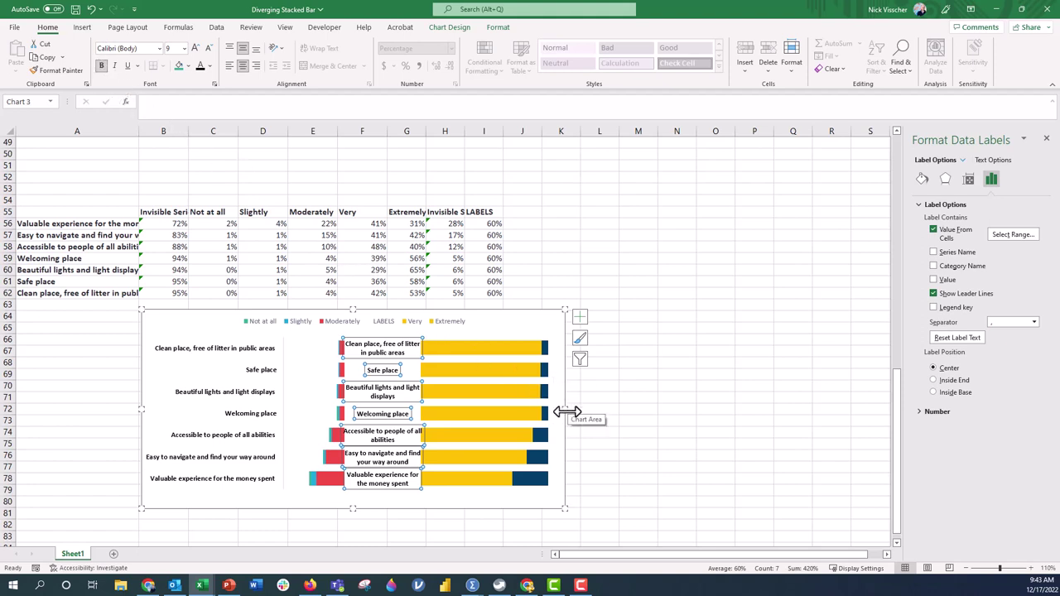
{"action": "left_click_drag", "start_coordinate": [565, 409], "coordinate": [585, 414]}
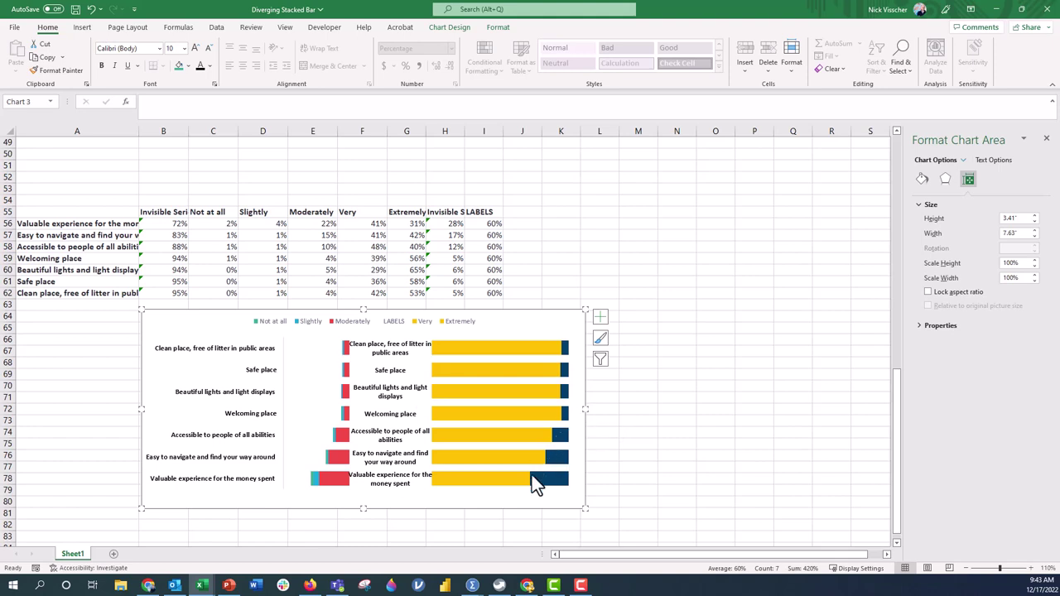
Set the dark Invisible spacer bars to No fill.
{"action": "left_click", "coordinate": [563, 348]}
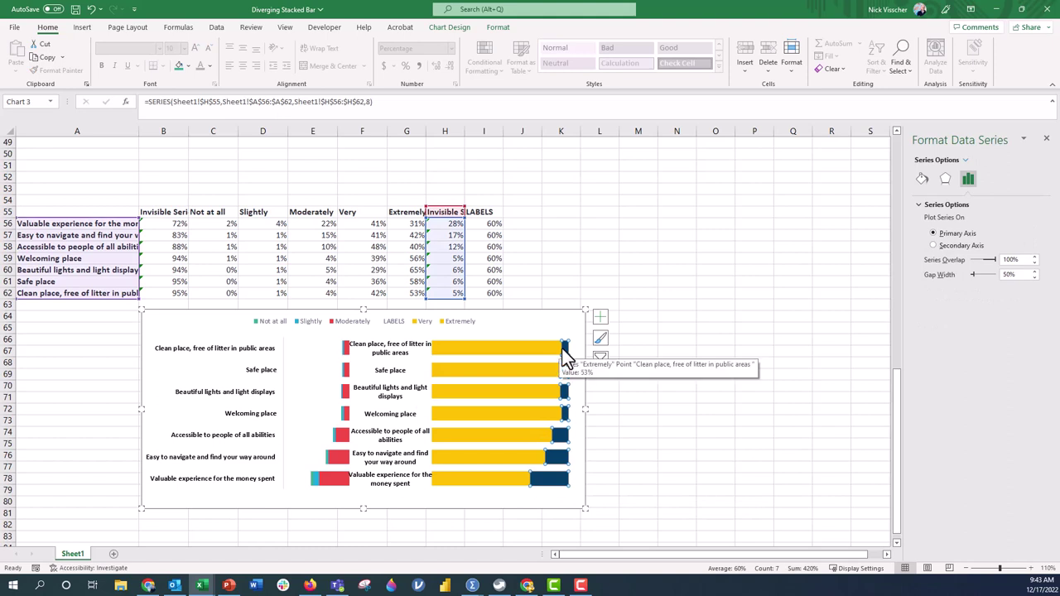
{"action": "left_click", "coordinate": [548, 357]}
{"action": "left_click", "coordinate": [564, 348]}
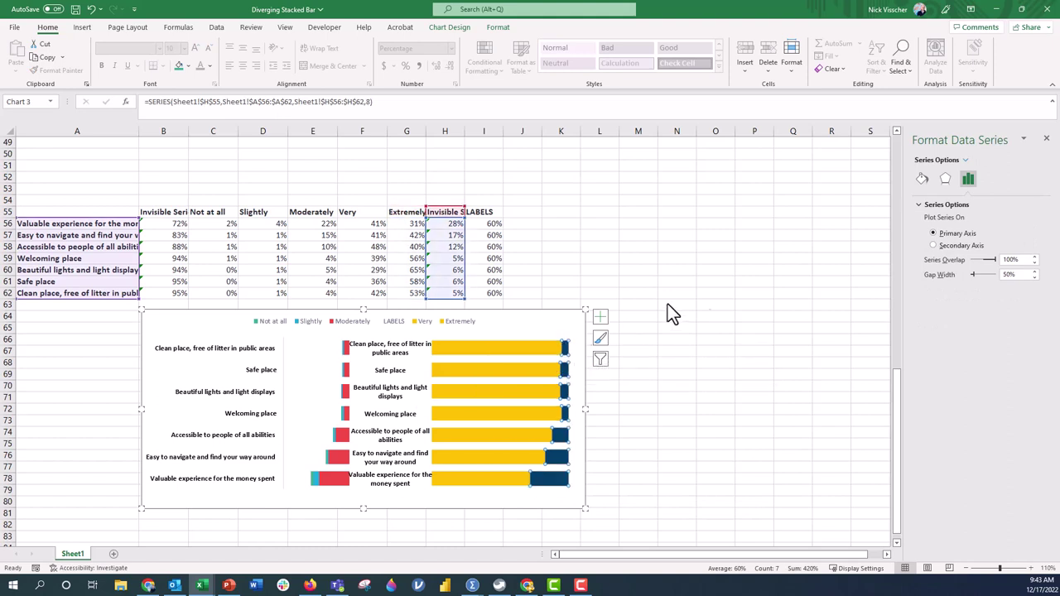
{"action": "left_click", "coordinate": [922, 178]}
{"action": "left_click", "coordinate": [928, 221]}
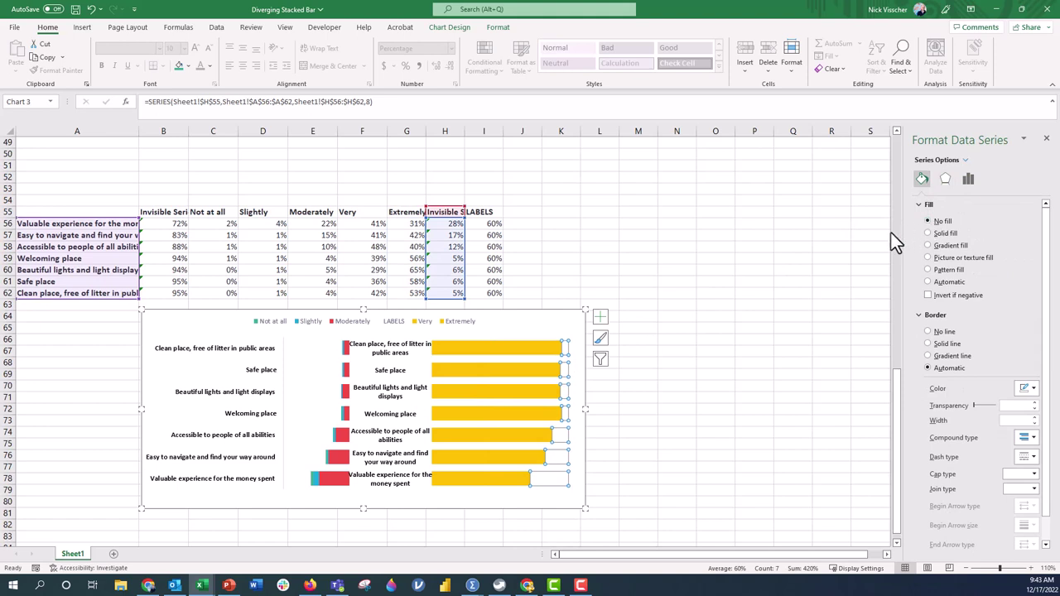
Give the Extremely bars a solid orange fill.
{"action": "left_click", "coordinate": [556, 362]}
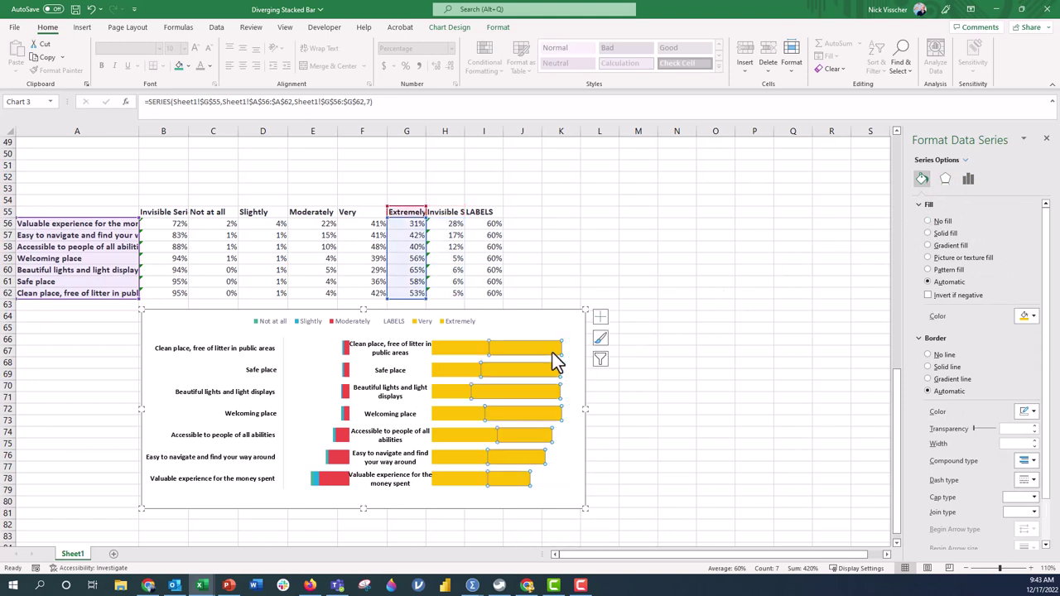
{"action": "left_click", "coordinate": [945, 233]}
{"action": "left_click", "coordinate": [694, 388]}
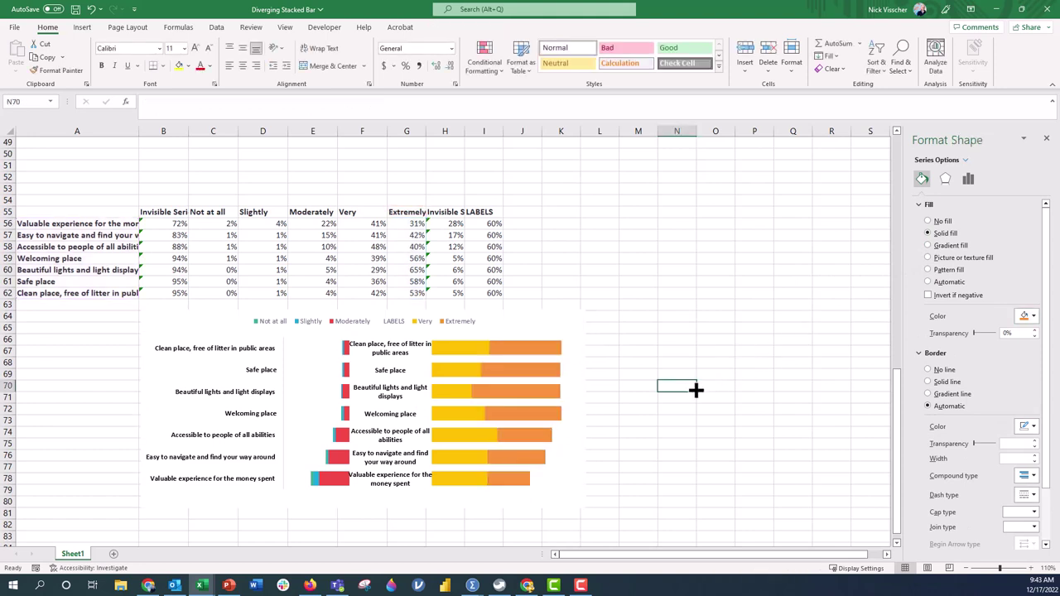
{"action": "left_click", "coordinate": [404, 322]}
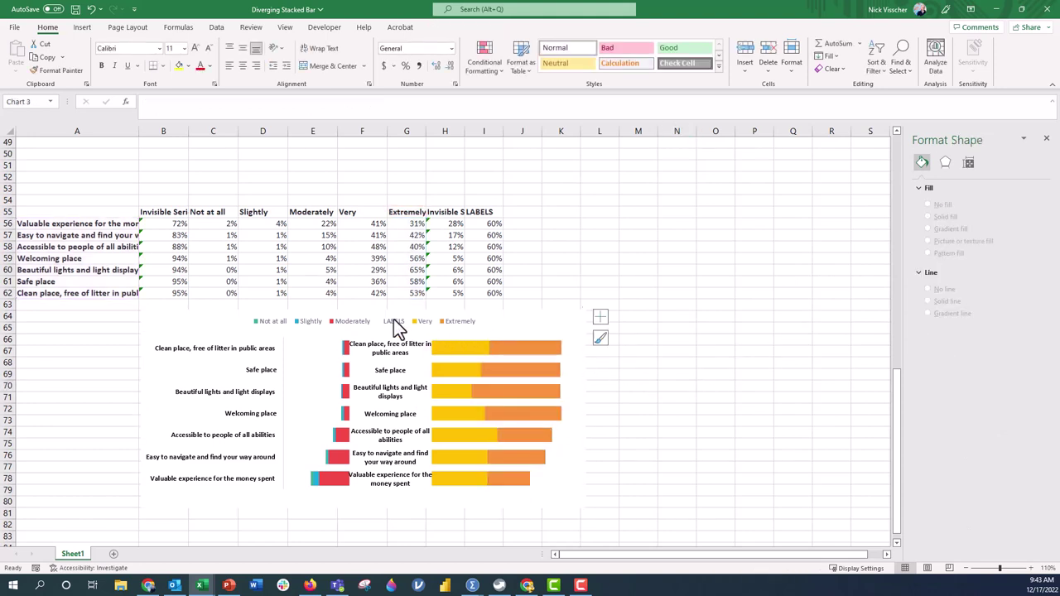
{"action": "left_click", "coordinate": [394, 323]}
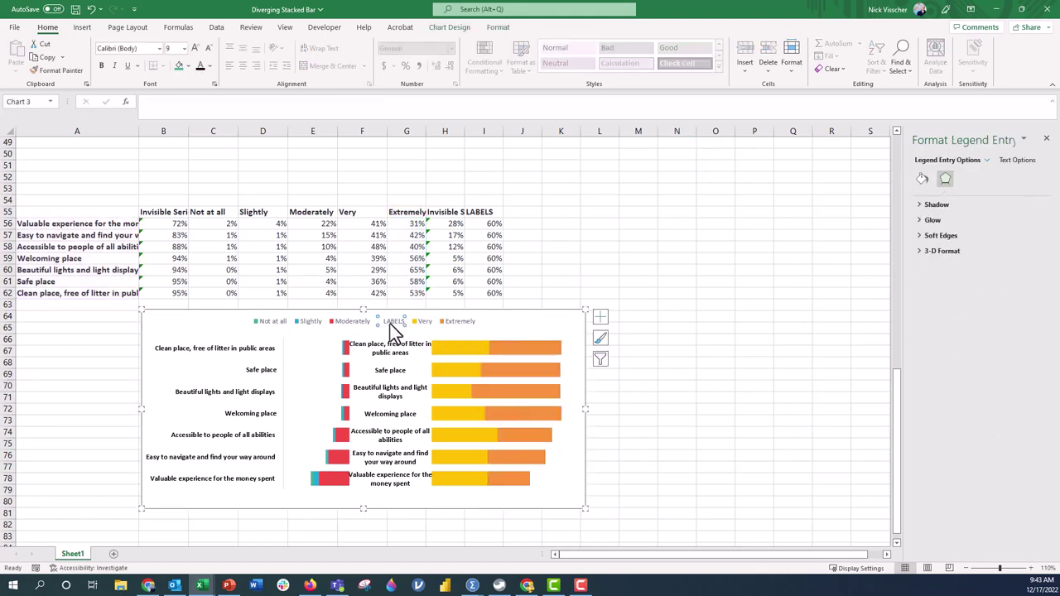
Delete LABELS from the legend and change I56:I62 to 80%.
{"action": "key", "text": "Delete"}
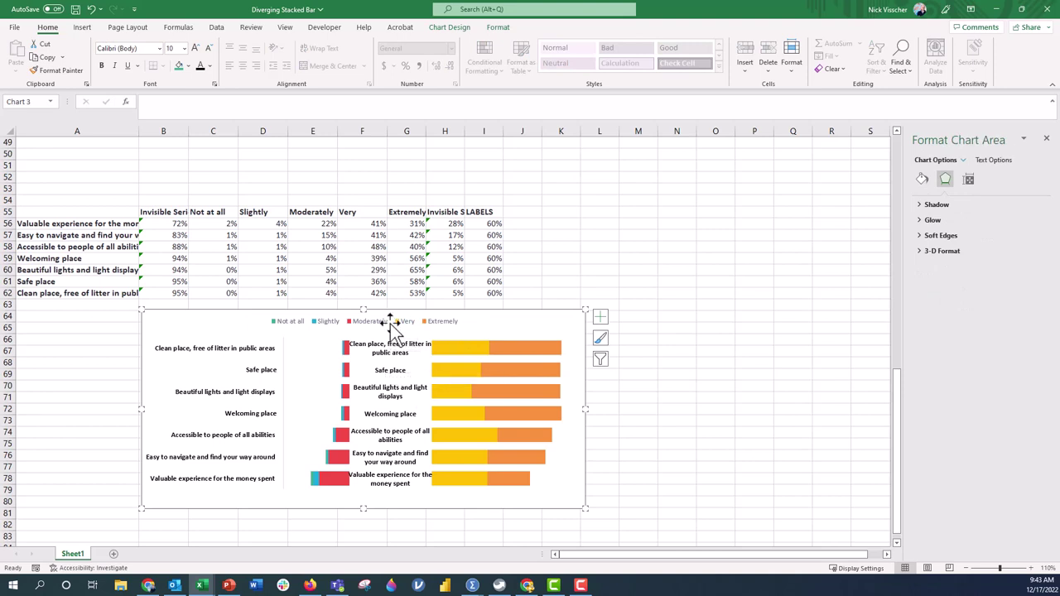
{"action": "left_click", "coordinate": [475, 223]}
{"action": "type", "text": "80%"}
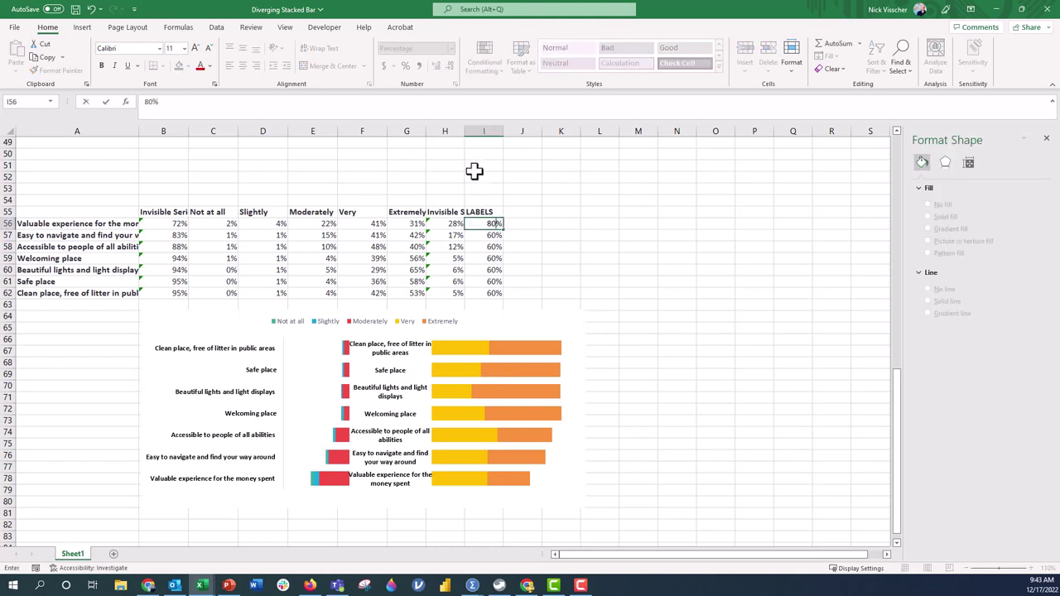
{"action": "key", "text": "Return"}
{"action": "left_click", "coordinate": [492, 224]}
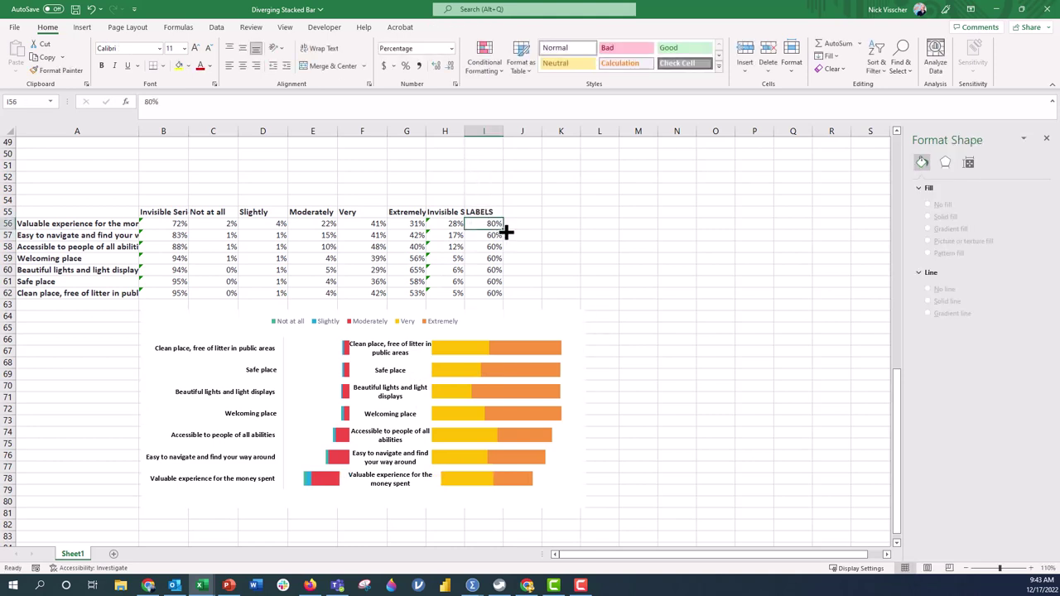
{"action": "left_click_drag", "start_coordinate": [503, 229], "coordinate": [504, 295]}
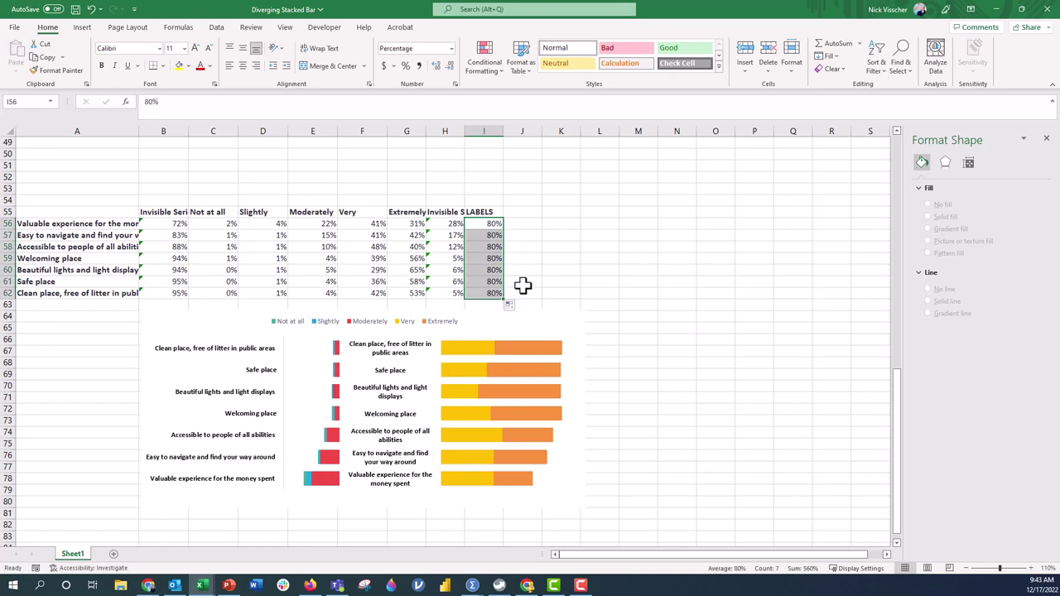
Set the vertical axis label position to None and give the axis No line.
{"action": "left_click", "coordinate": [154, 347]}
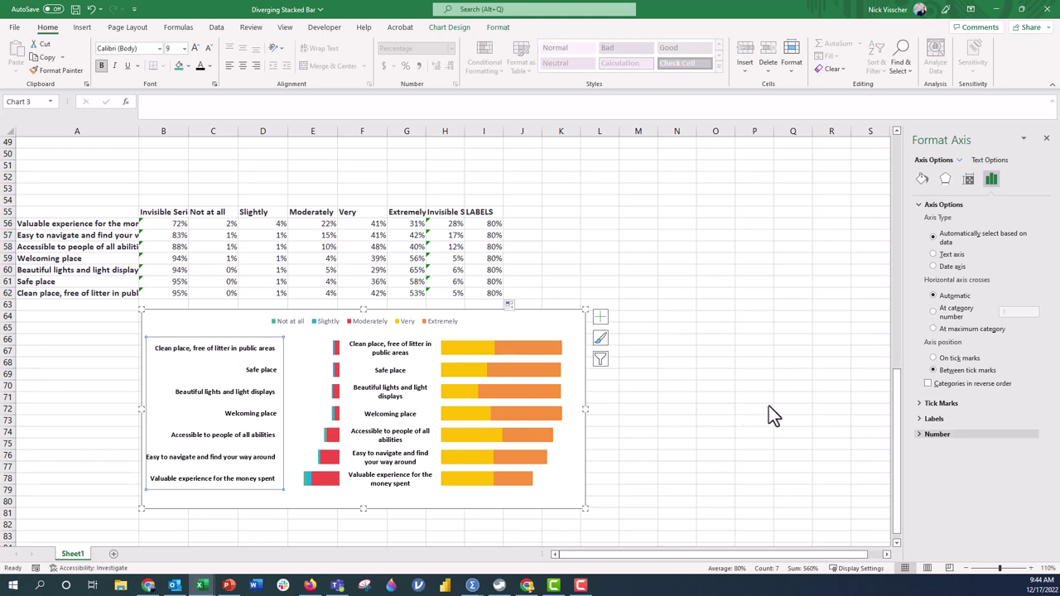
{"action": "left_click", "coordinate": [921, 419]}
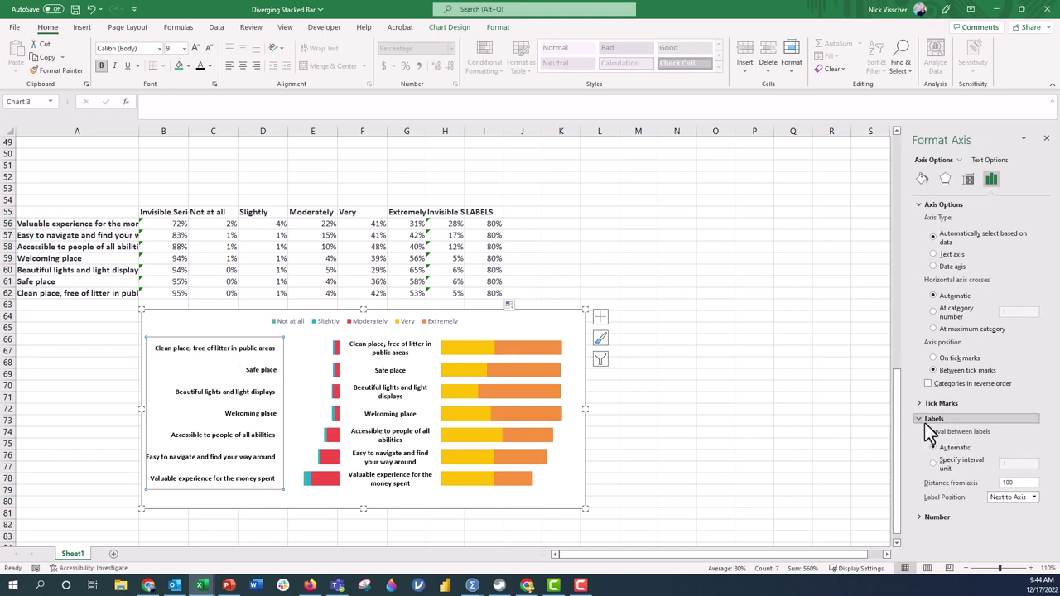
{"action": "left_click", "coordinate": [1033, 496]}
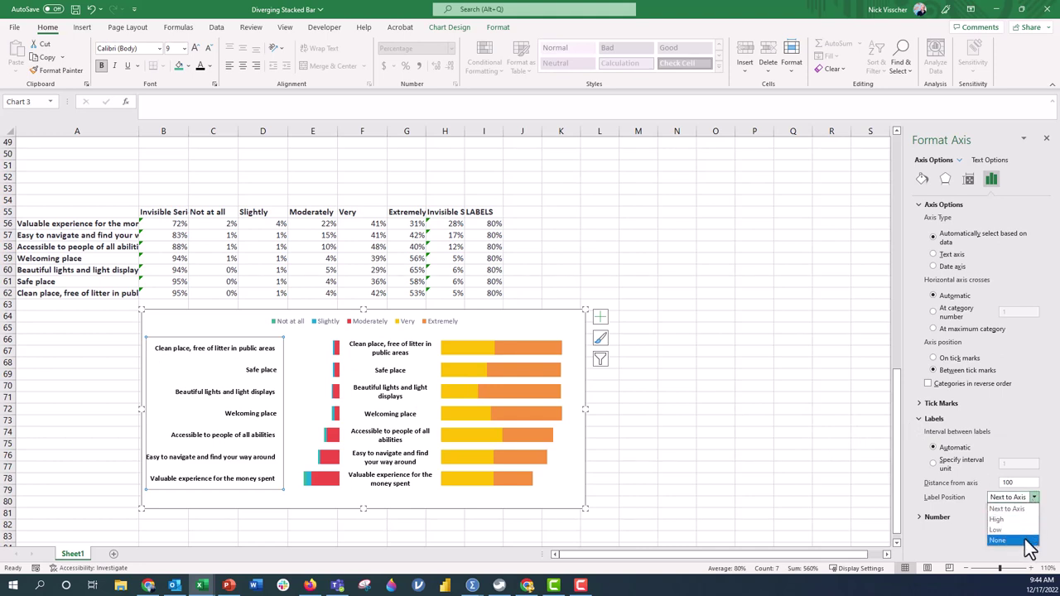
{"action": "left_click", "coordinate": [1030, 540]}
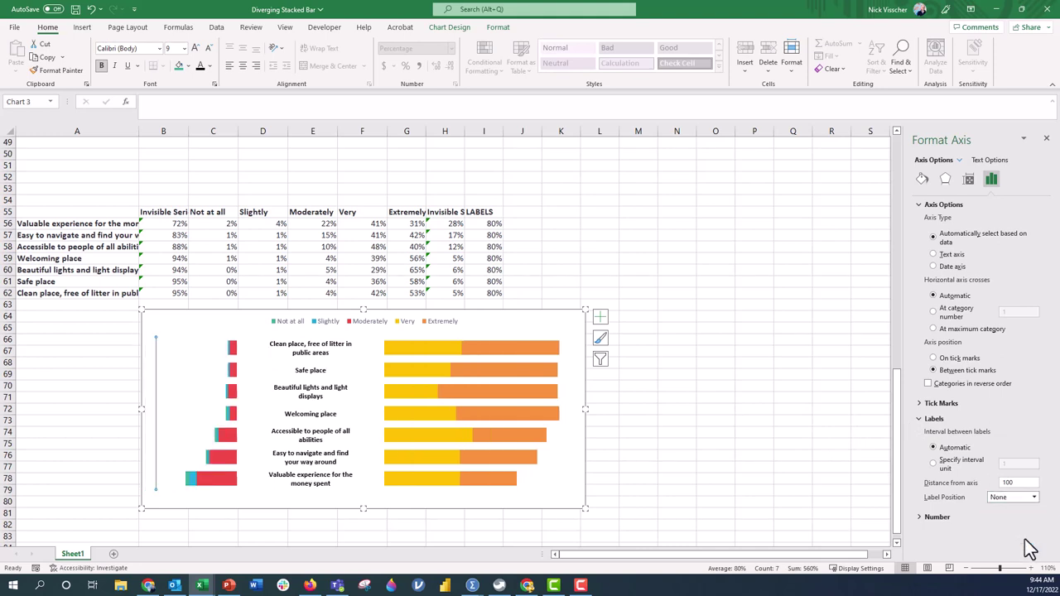
{"action": "left_click", "coordinate": [922, 179]}
{"action": "left_click", "coordinate": [940, 341]}
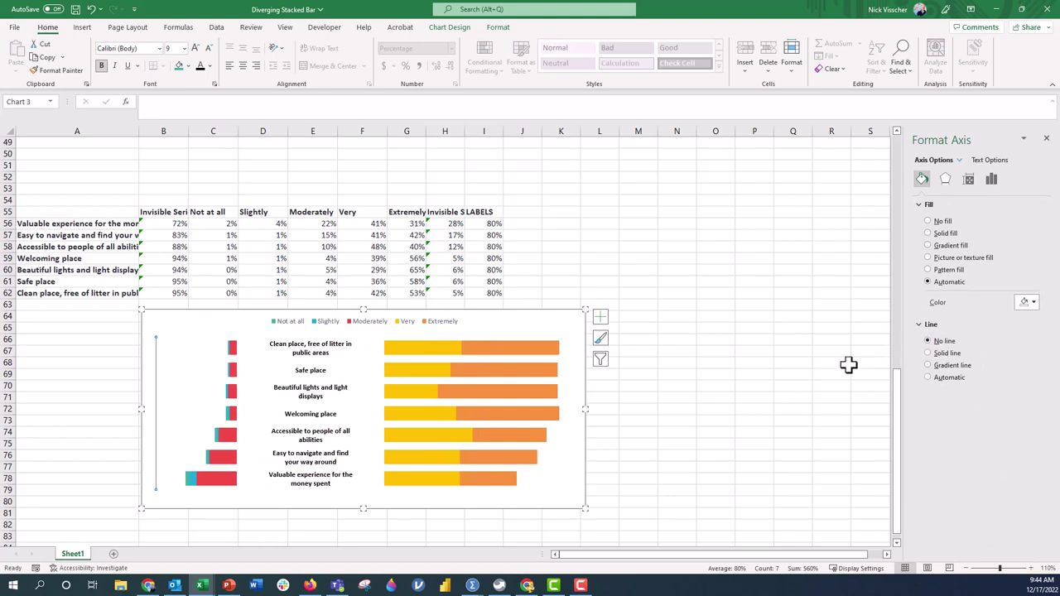
{"action": "left_click", "coordinate": [740, 387]}
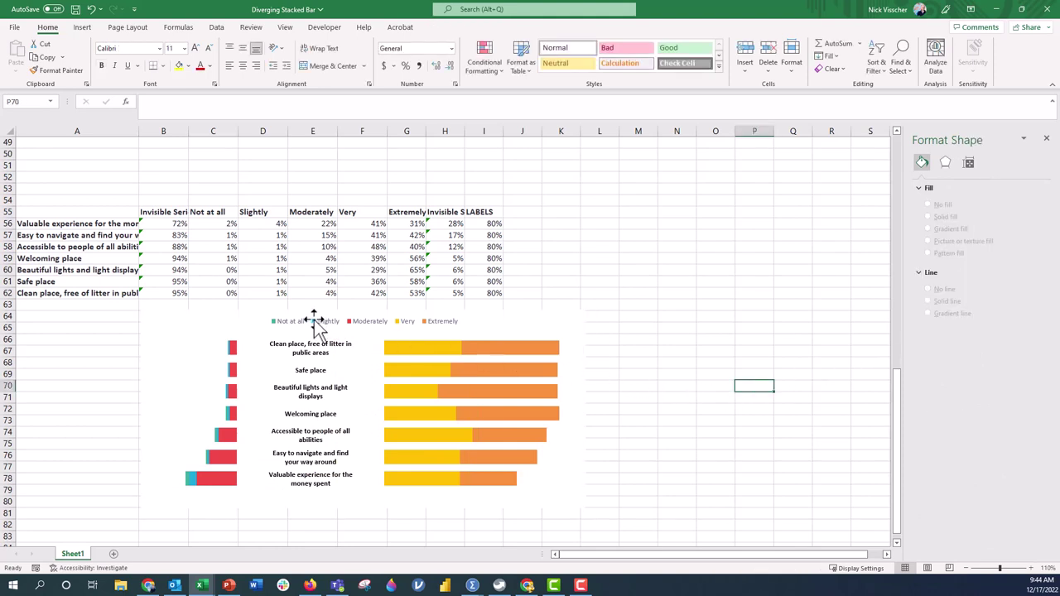
Drag the legend's left edge further left to spread its five entries.
{"action": "left_click", "coordinate": [315, 322]}
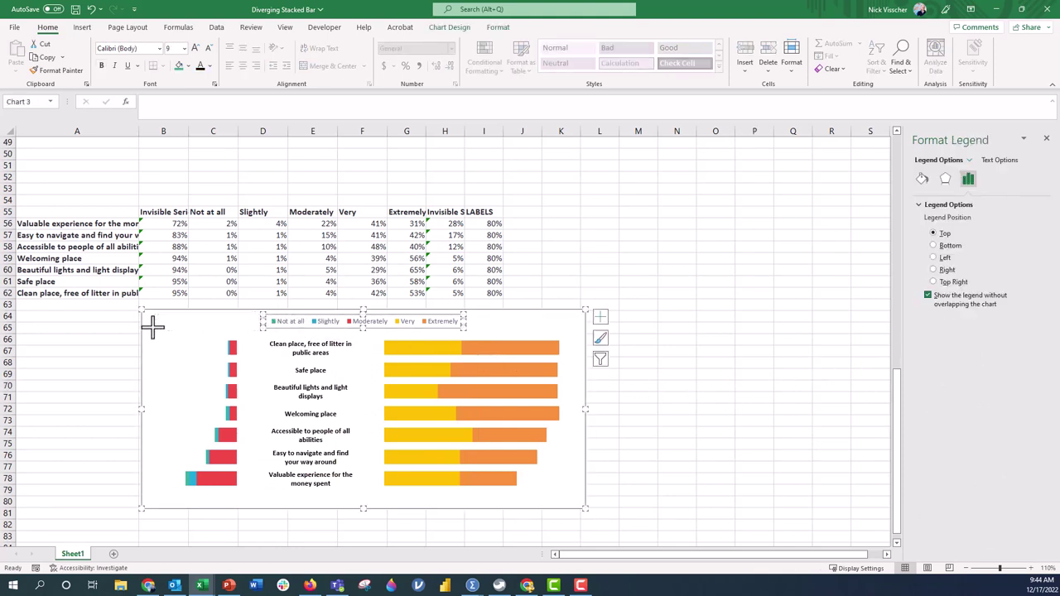
{"action": "left_click_drag", "start_coordinate": [153, 328], "coordinate": [154, 327]}
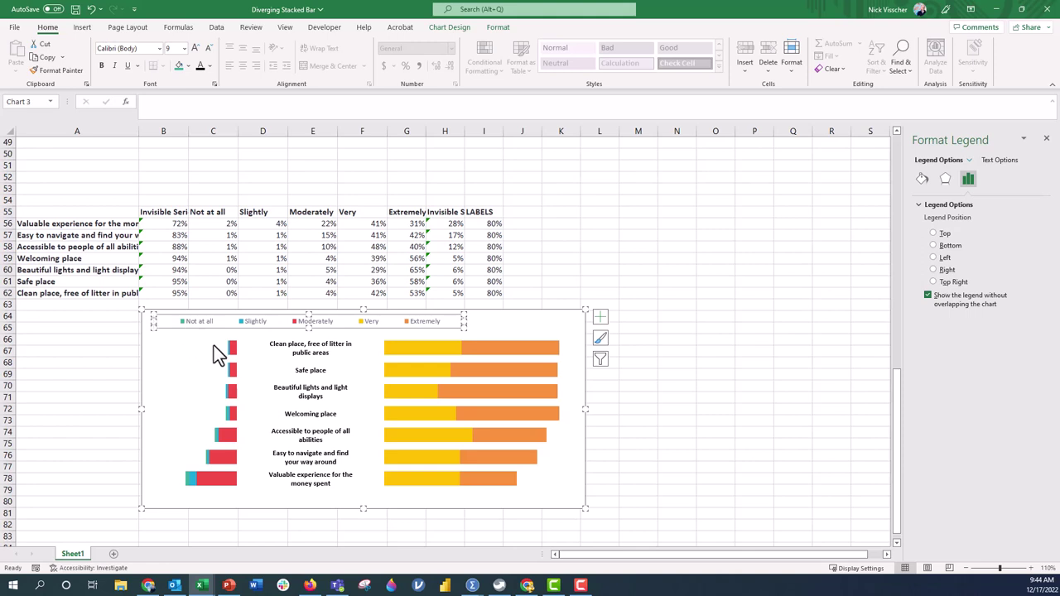
{"action": "mouse_move", "coordinate": [419, 408]}
{"action": "left_click", "coordinate": [94, 373]}
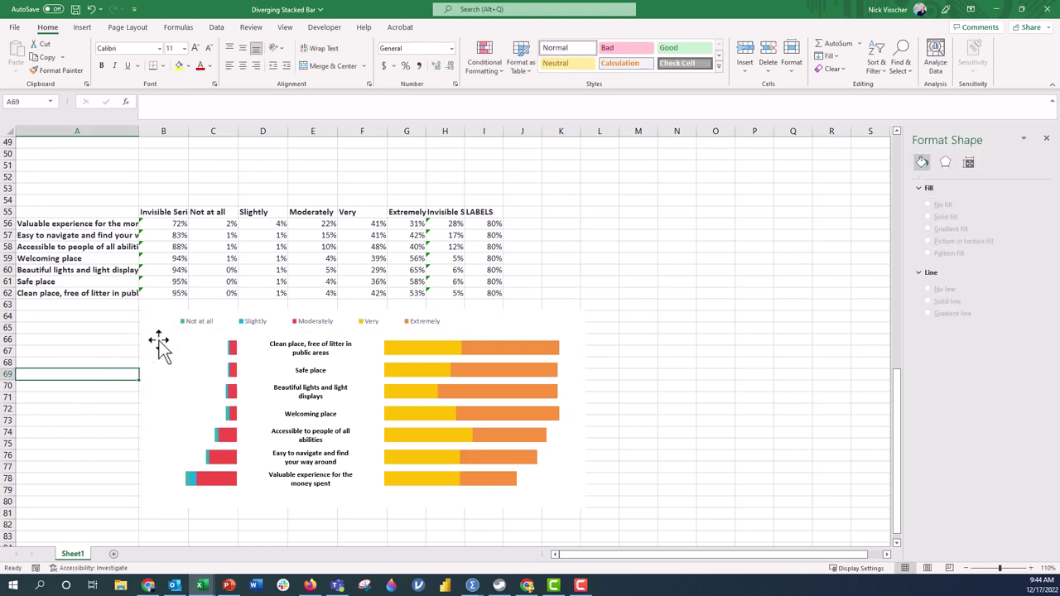
{"action": "left_click", "coordinate": [188, 327]}
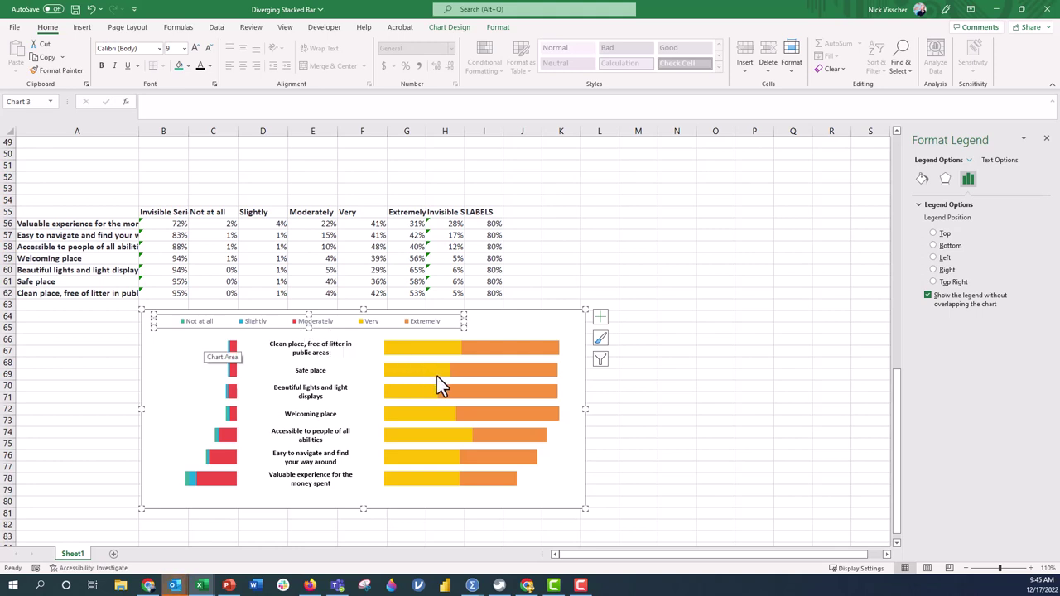
{"action": "mouse_move", "coordinate": [437, 378]}
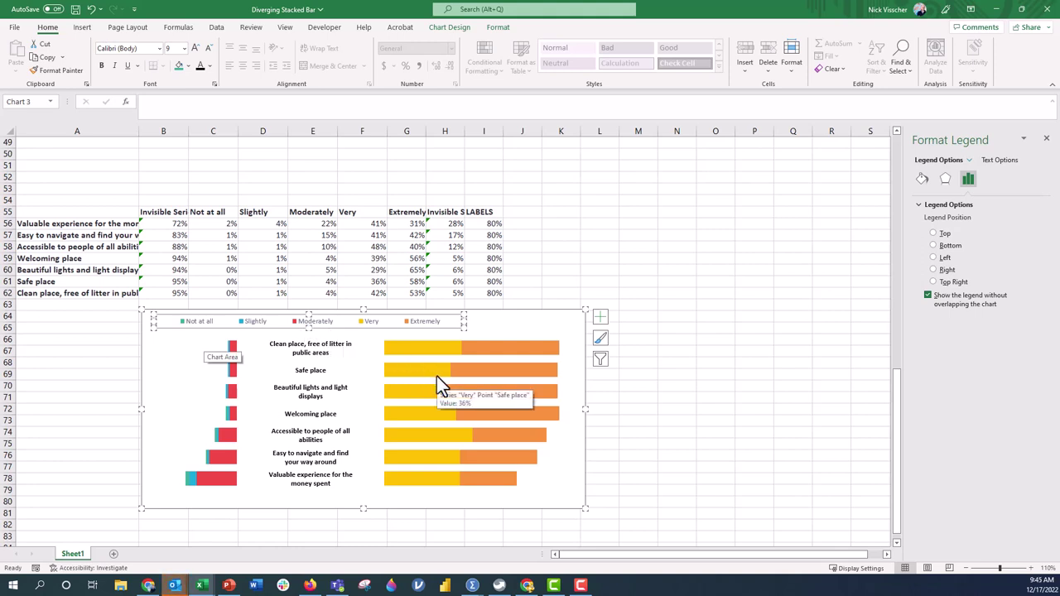
Delete the chart legend and switch to the Insert ribbon.
{"action": "left_click", "coordinate": [392, 328]}
{"action": "key", "text": "Delete"}
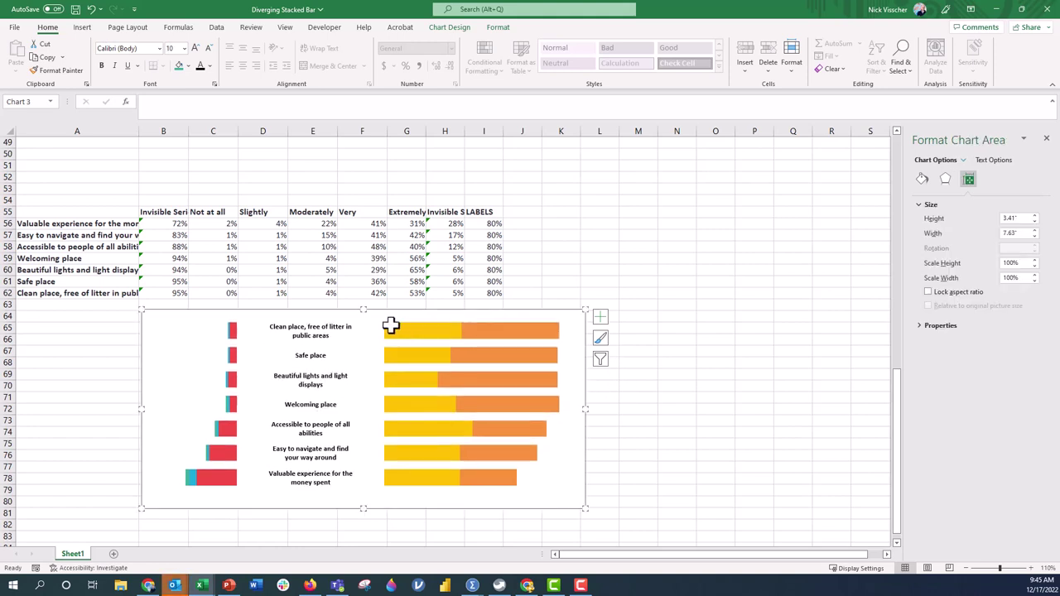
{"action": "left_click", "coordinate": [82, 30]}
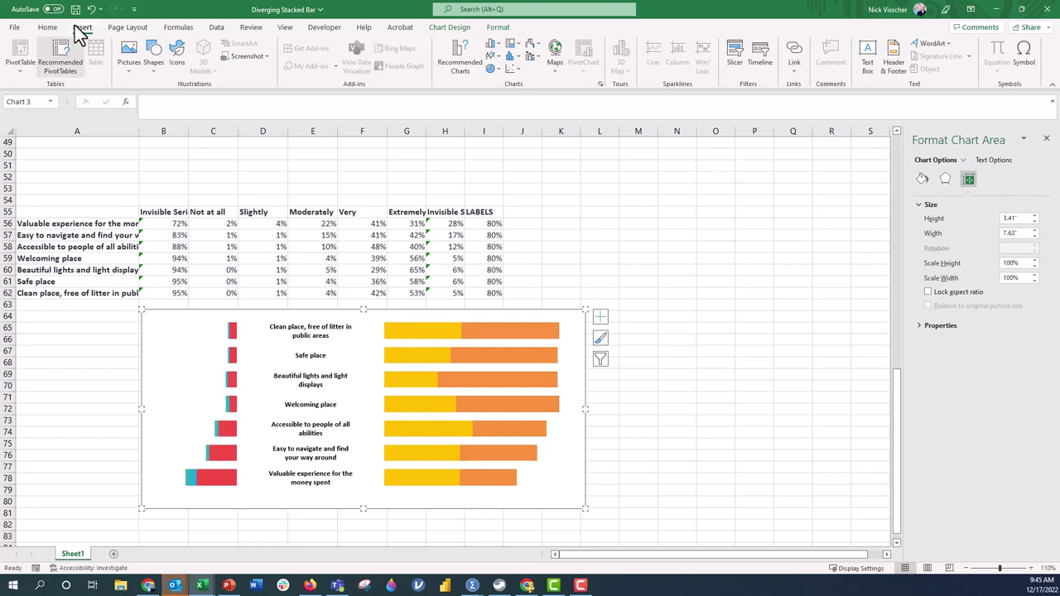